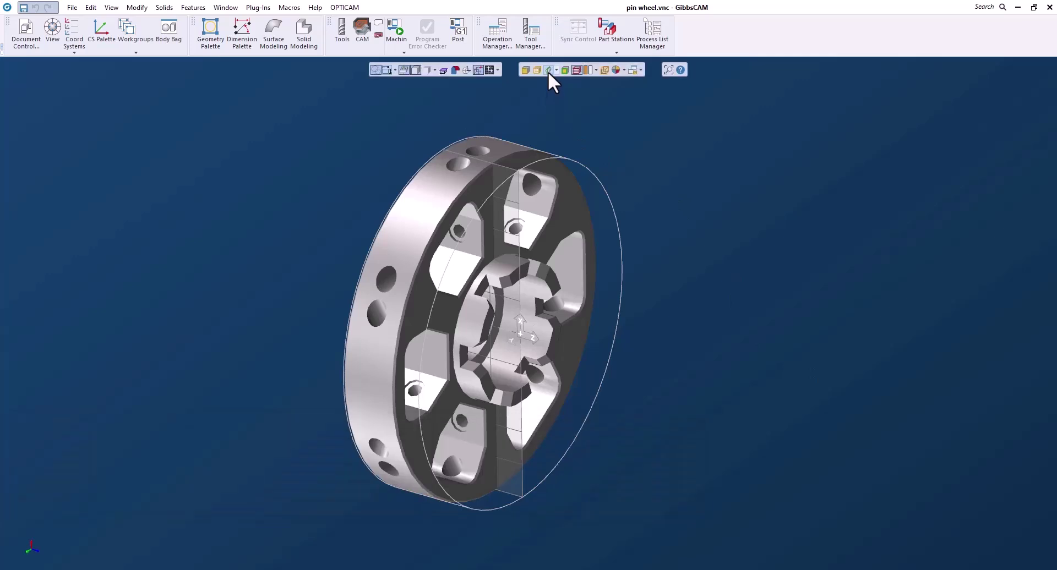
- Show the wheel's revolved cross-section with the Profiler set to Slice Spun Body
{"action": "left_click", "coordinate": [548, 70]}
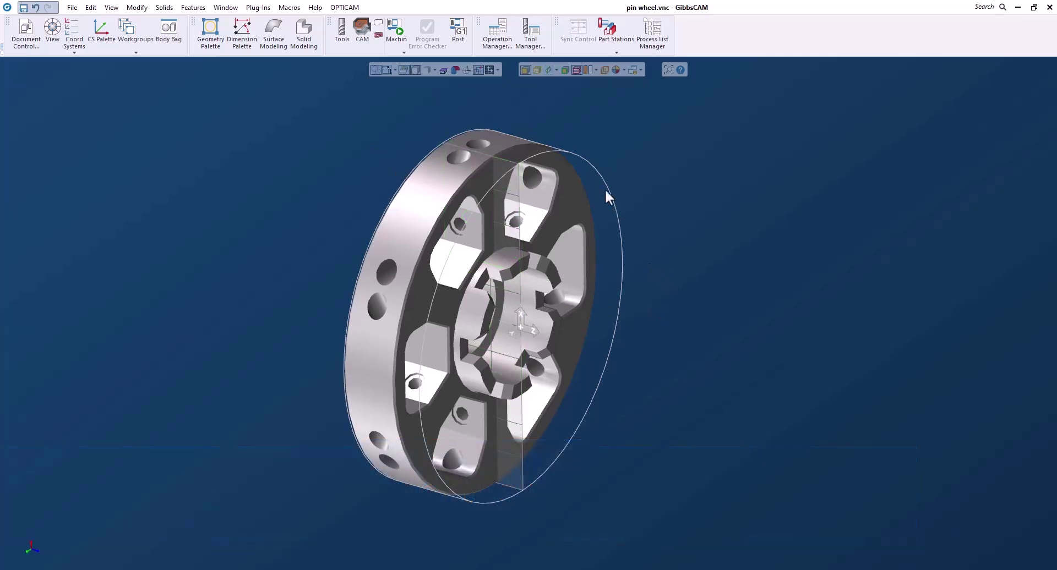
{"action": "left_click", "coordinate": [547, 71]}
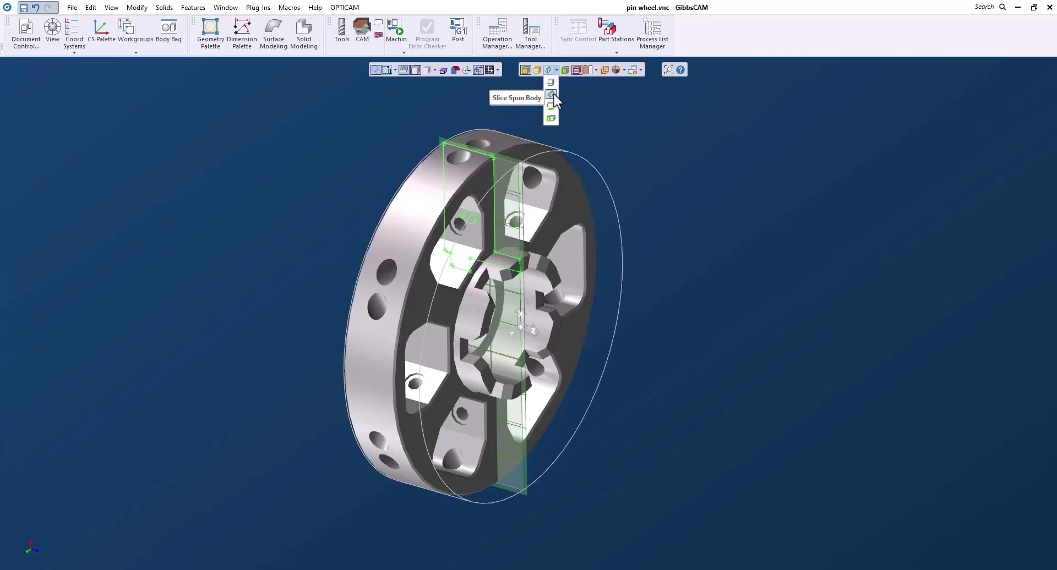
{"action": "left_click", "coordinate": [581, 112]}
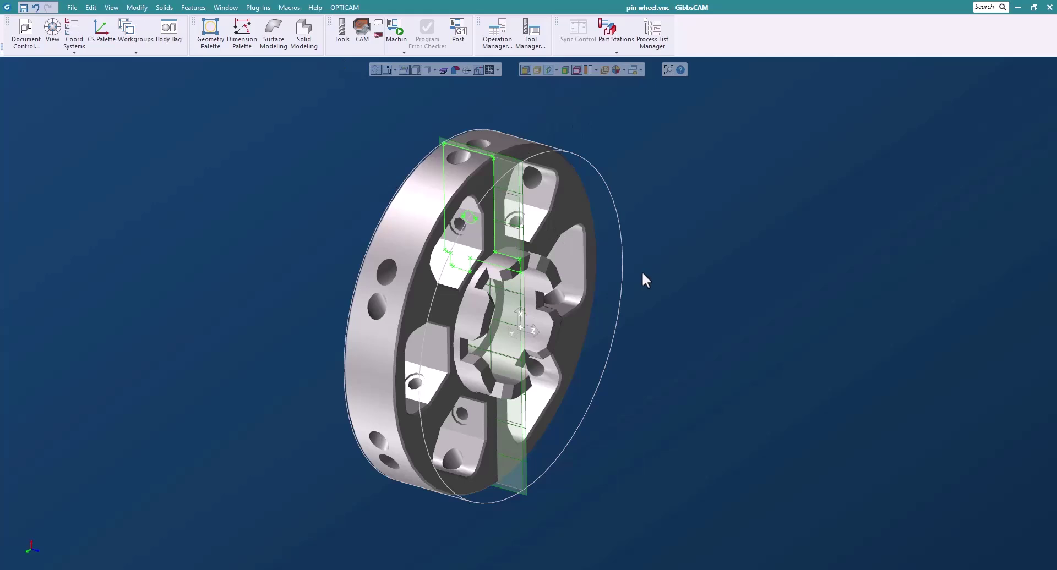
- Extract the wheel's spun cross-section profile as geometry and turn off the Profiler
{"action": "left_click", "coordinate": [478, 153]}
{"action": "right_click", "coordinate": [462, 146]}
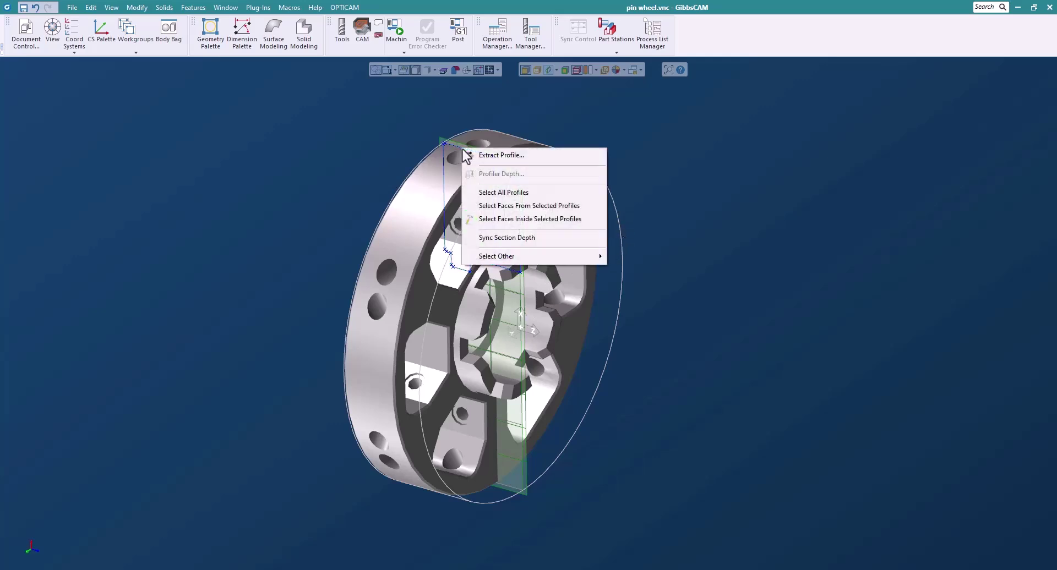
{"action": "left_click", "coordinate": [486, 155]}
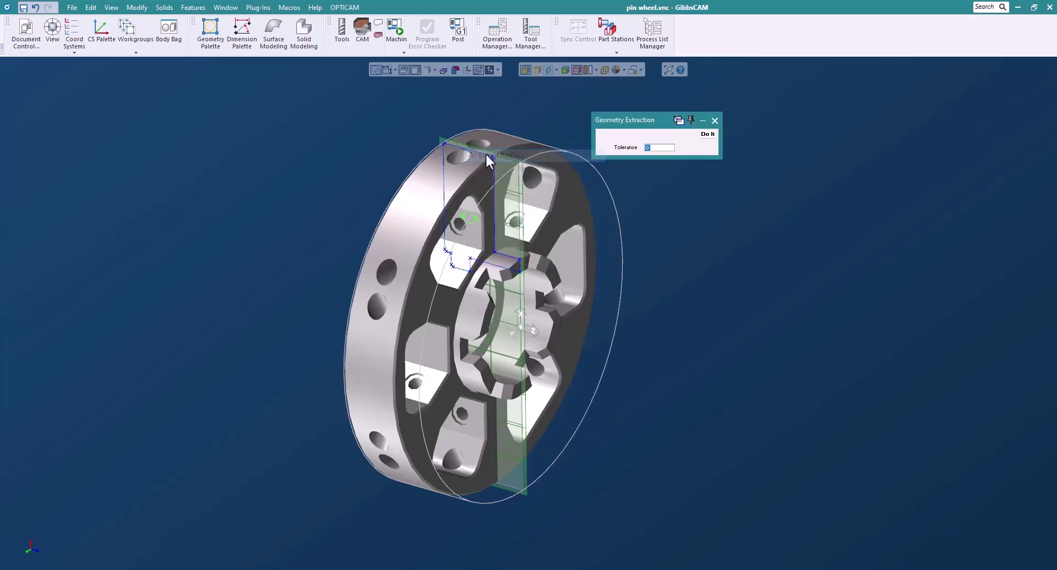
{"action": "left_click", "coordinate": [707, 135]}
{"action": "left_click", "coordinate": [714, 121]}
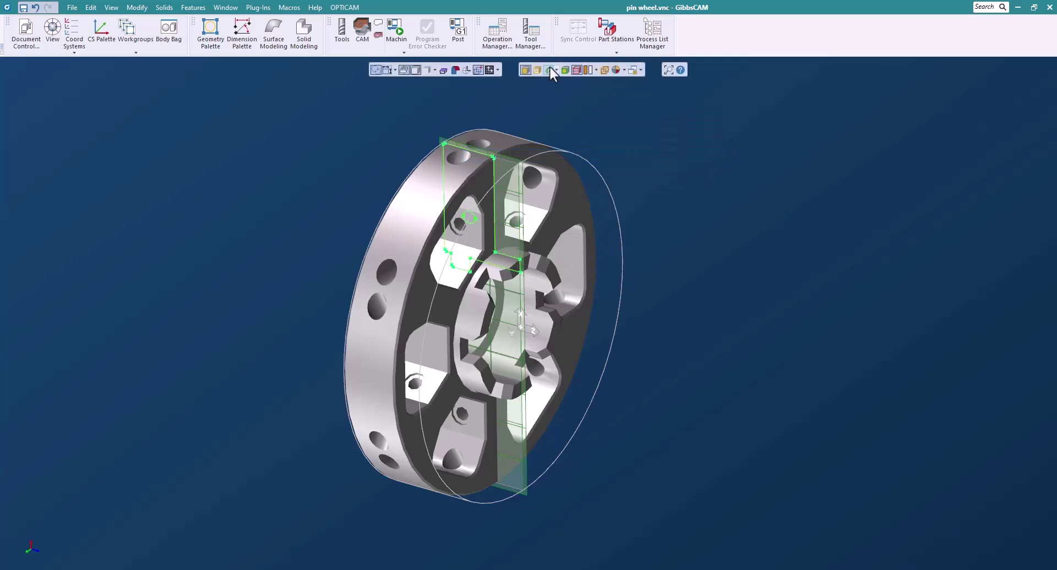
{"action": "left_click", "coordinate": [618, 145]}
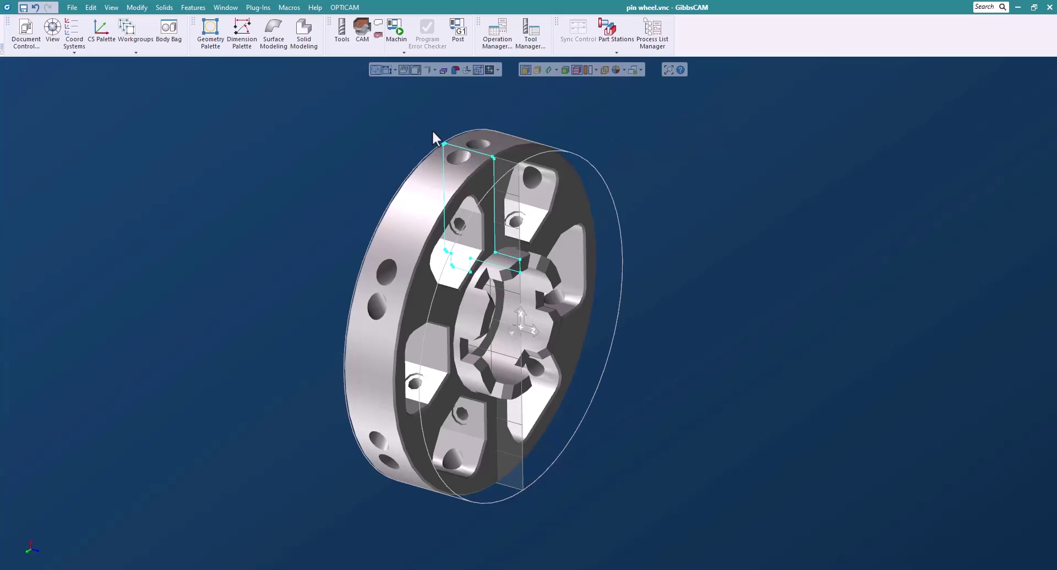
- Revolve the extracted profile 360 degrees about the wheel's centre axis to create a solid
{"action": "left_click", "coordinate": [304, 35]}
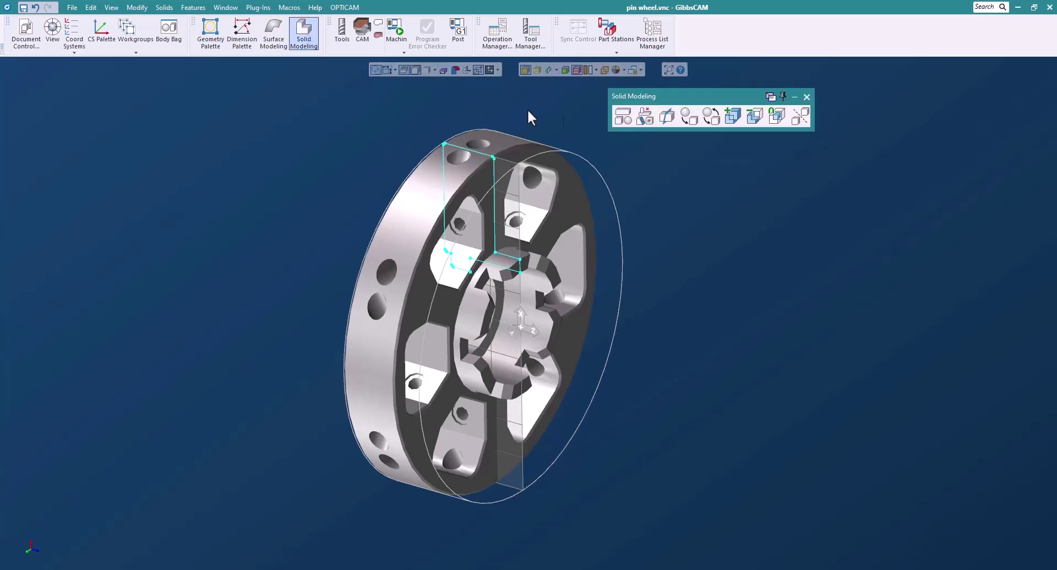
{"action": "left_click", "coordinate": [623, 116]}
{"action": "left_click", "coordinate": [730, 162]}
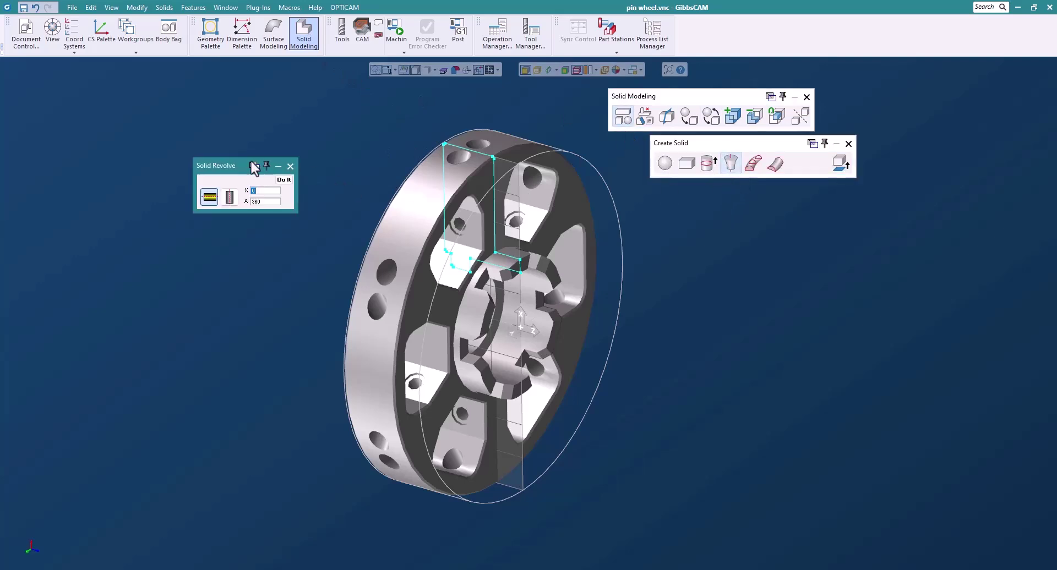
{"action": "left_click_drag", "start_coordinate": [238, 171], "coordinate": [805, 193]}
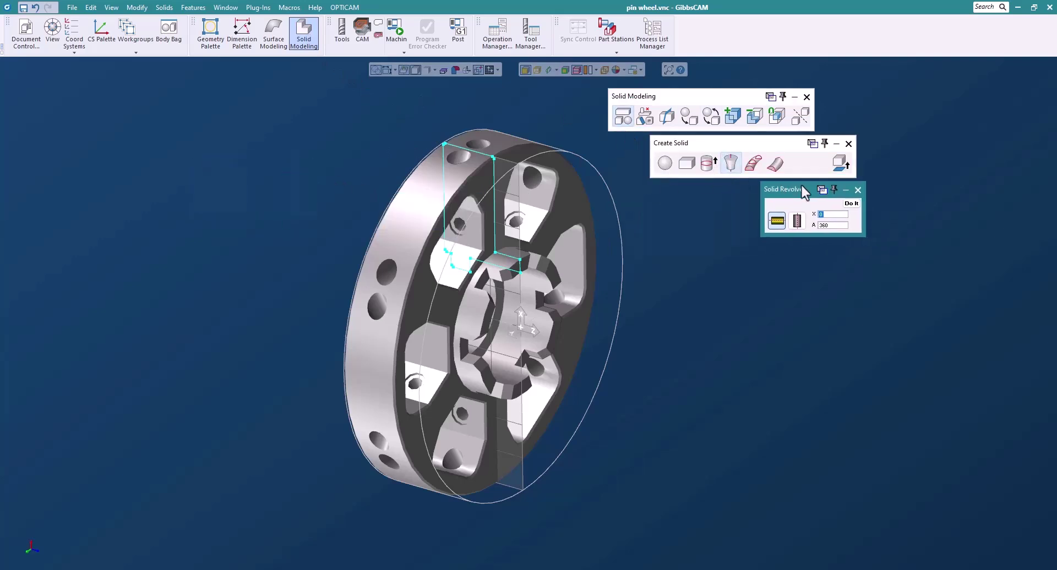
{"action": "left_click", "coordinate": [479, 154]}
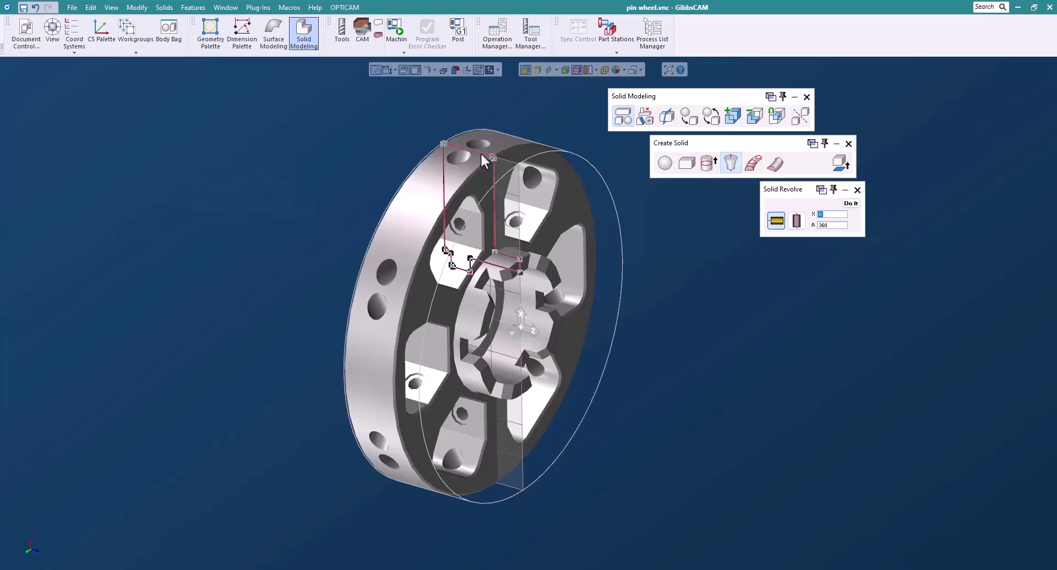
{"action": "left_click", "coordinate": [851, 203]}
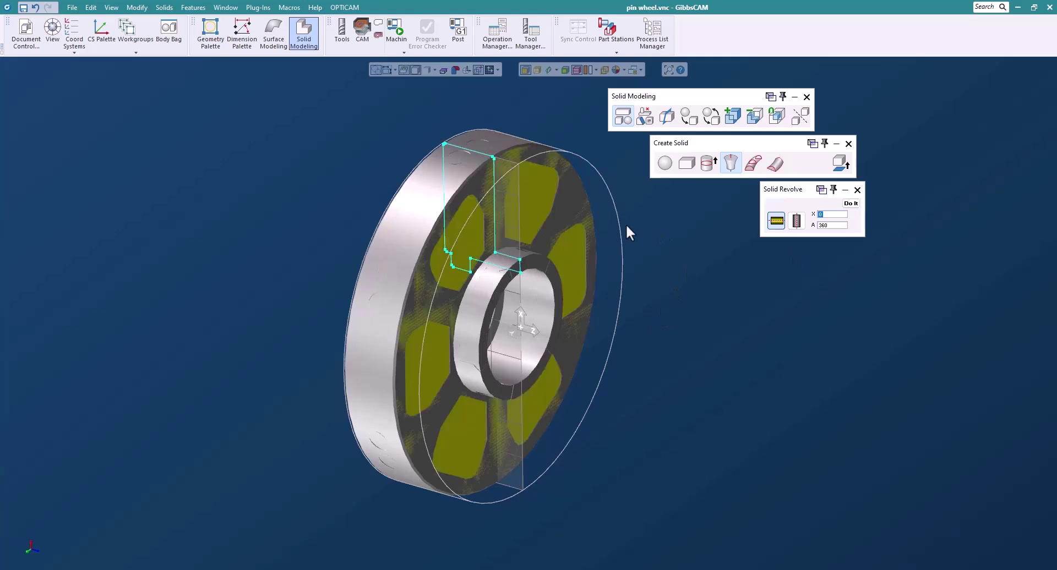
{"action": "left_click", "coordinate": [856, 190]}
{"action": "left_click", "coordinate": [848, 144]}
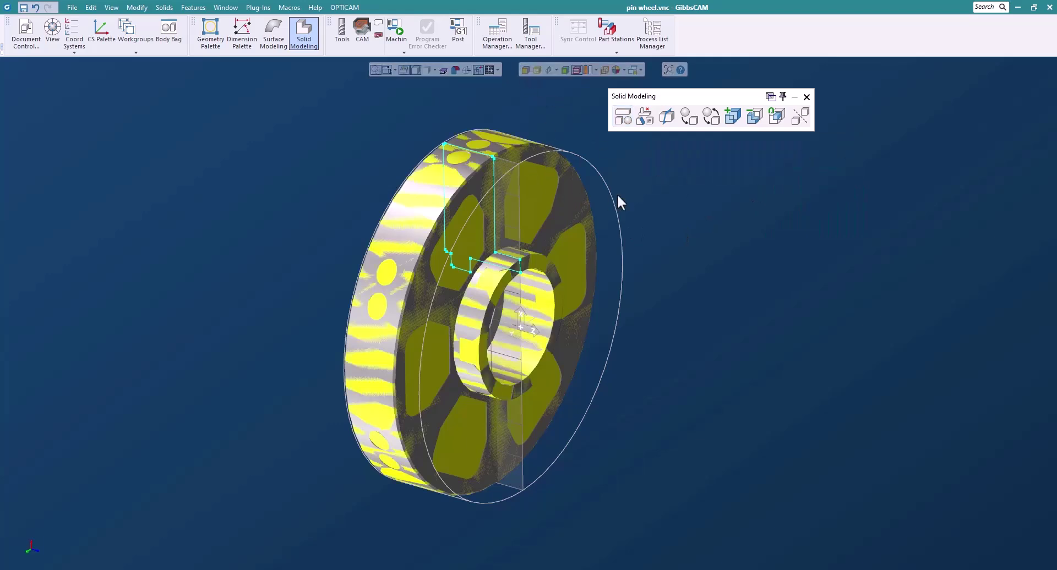
- Offset the revolved solid by 0.05 and close the solid modeling tools
{"action": "left_click", "coordinate": [645, 116]}
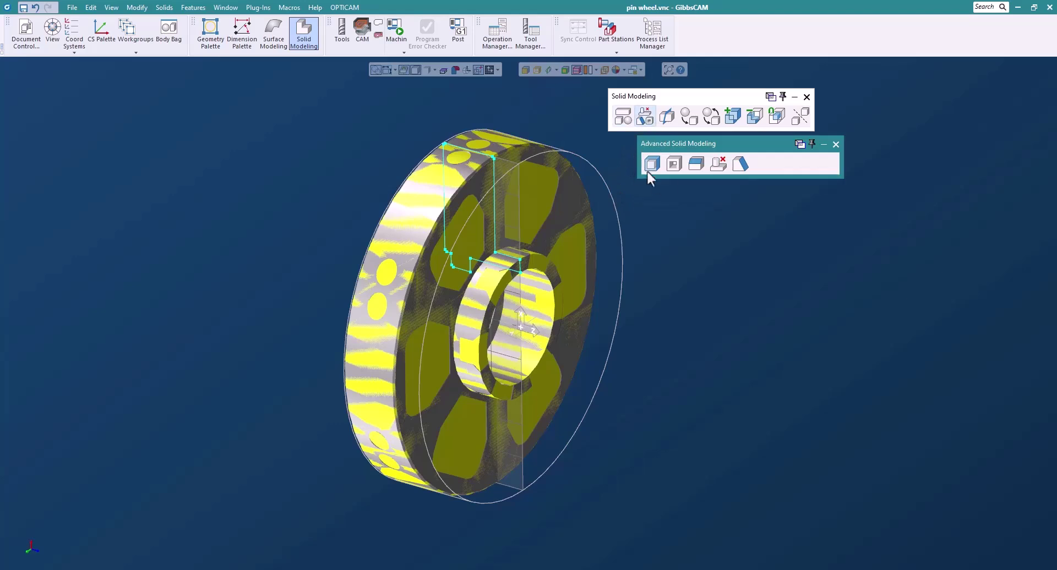
{"action": "left_click", "coordinate": [653, 164]}
{"action": "left_click_drag", "start_coordinate": [145, 167], "coordinate": [731, 192]}
{"action": "left_click", "coordinate": [781, 204]}
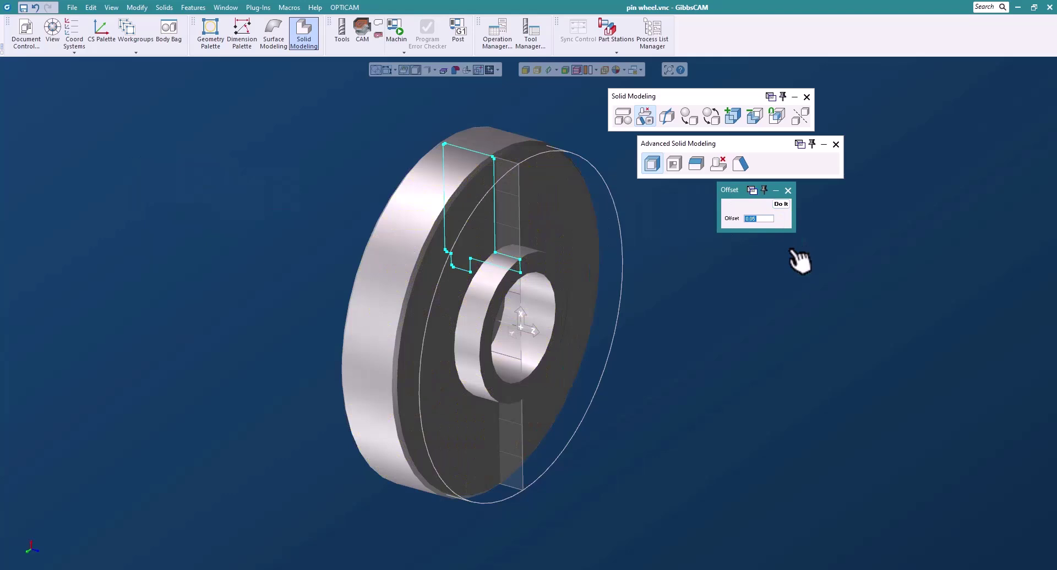
{"action": "left_click", "coordinate": [787, 190]}
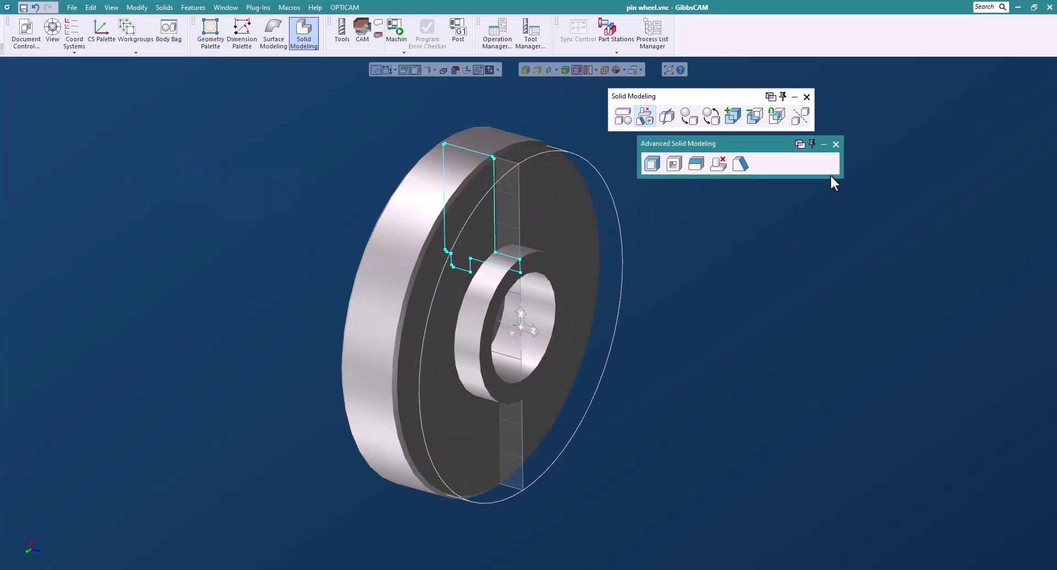
{"action": "left_click", "coordinate": [836, 145]}
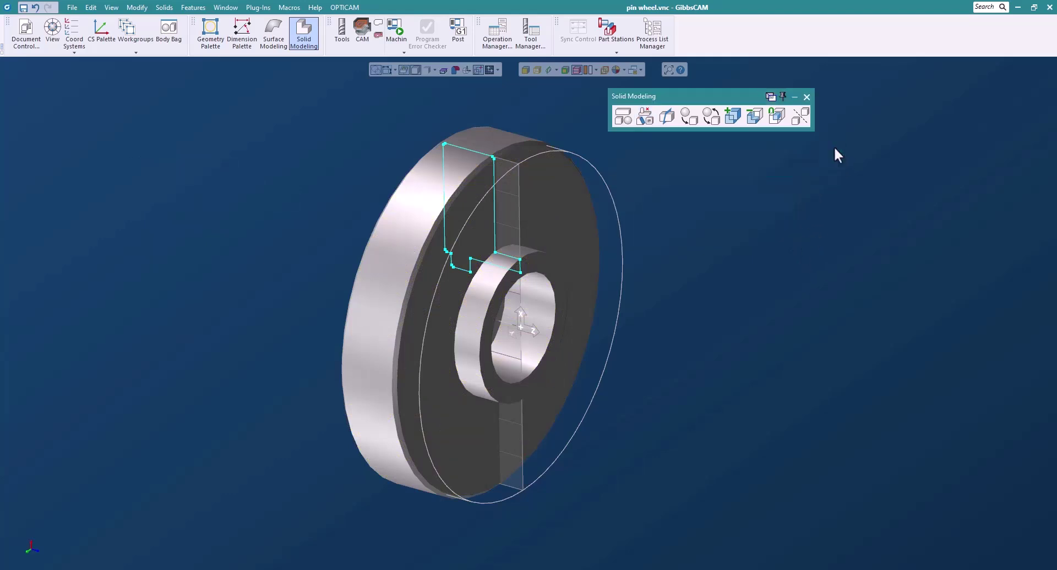
{"action": "left_click", "coordinate": [806, 97]}
- Set the offset revolved solid's body type to Stock
{"action": "left_click", "coordinate": [529, 163]}
{"action": "right_click", "coordinate": [499, 140]}
{"action": "mouse_move", "coordinate": [515, 173]}
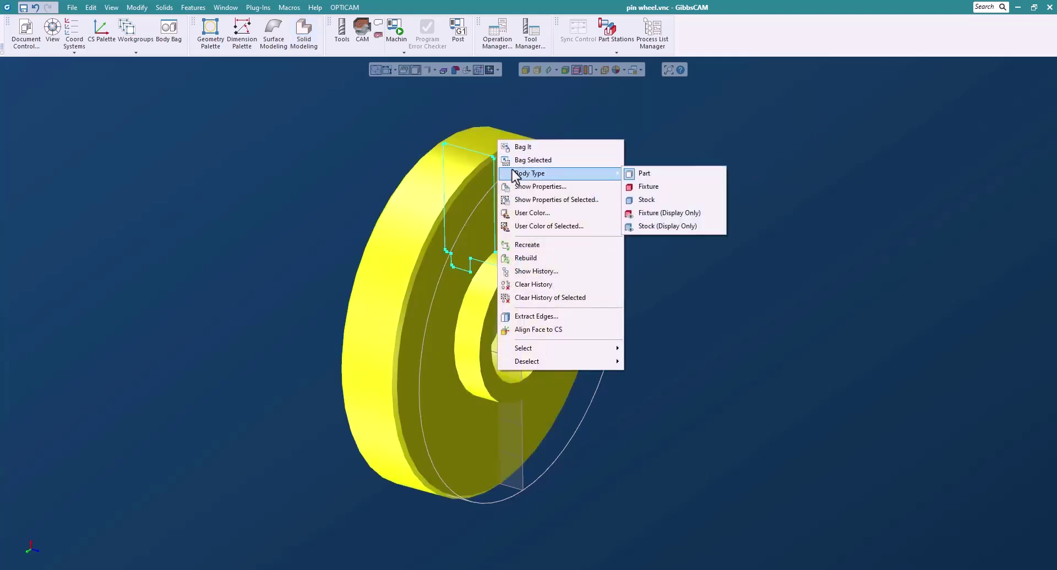
{"action": "left_click", "coordinate": [659, 200]}
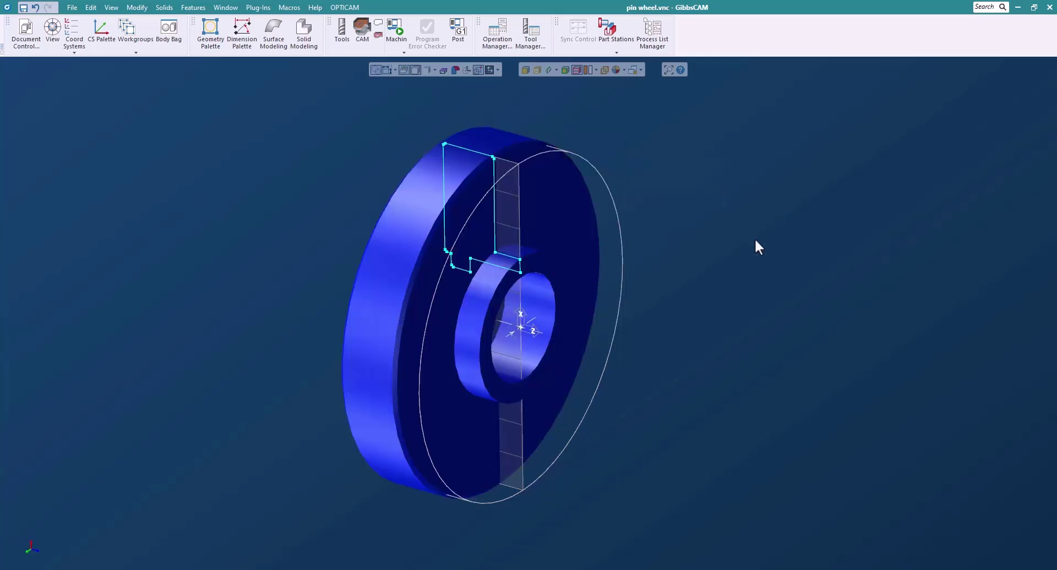
- Put the stock body into the Body Bag, leaving only the wheel part in the workspace
{"action": "left_click", "coordinate": [542, 218]}
{"action": "key", "text": "ctrl+b"}
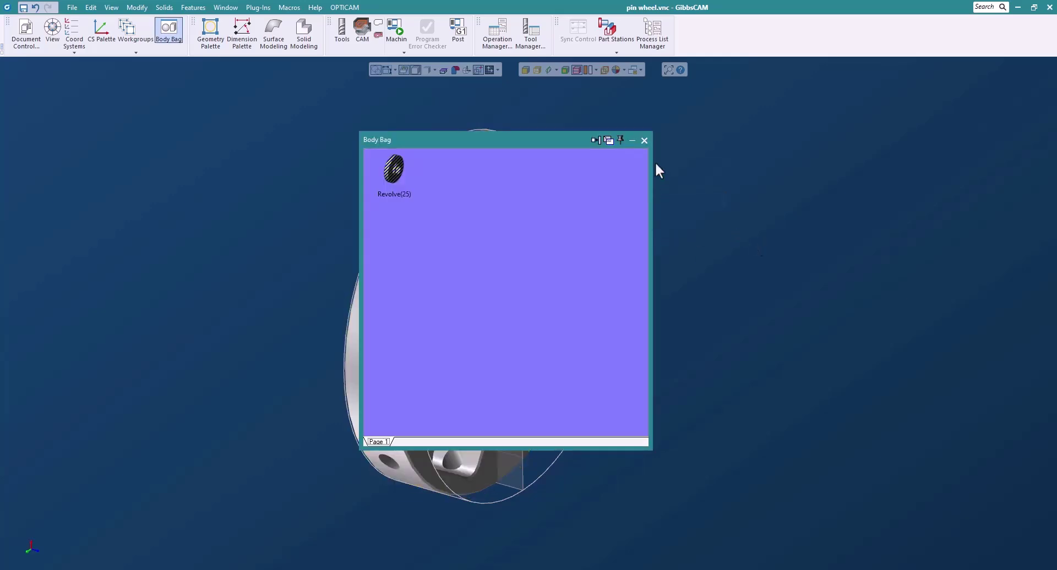
{"action": "left_click_drag", "start_coordinate": [578, 140], "coordinate": [231, 99]}
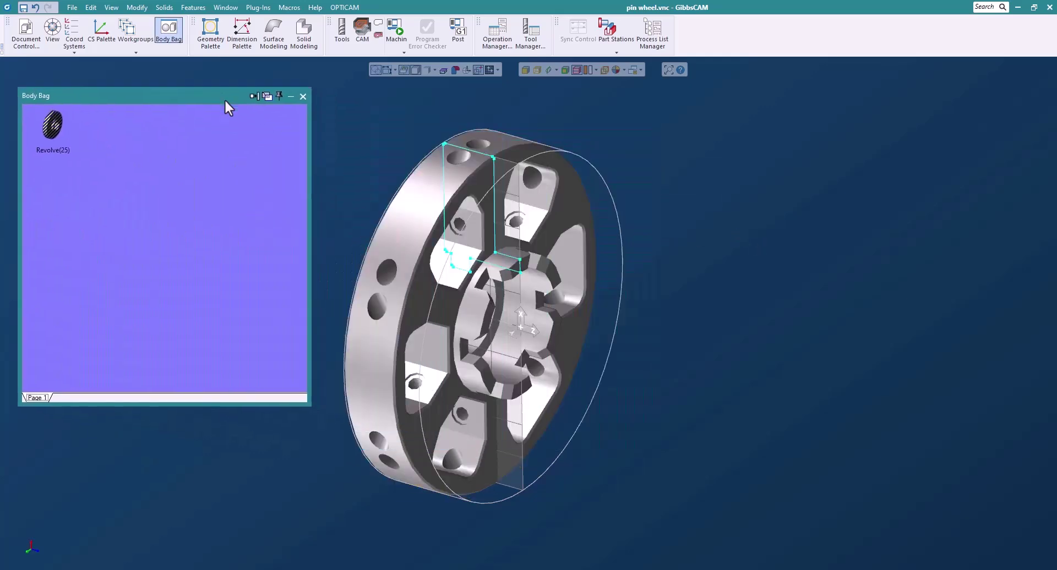
{"action": "left_click", "coordinate": [306, 96]}
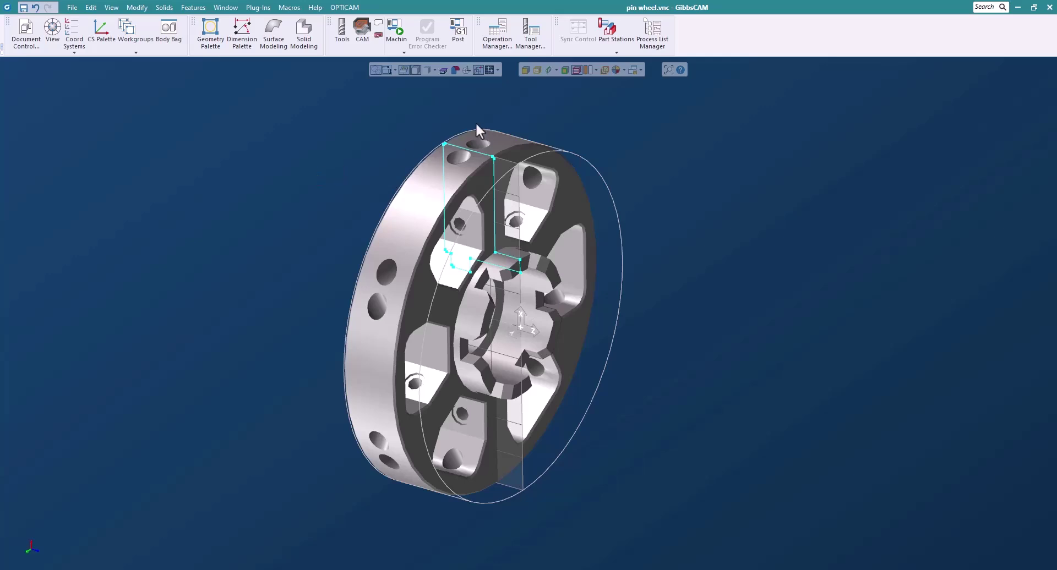
- Hide the extracted geometry and turn the Profiler back on, viewing the wheel's spun profile square-on in the ZX plane
{"action": "middle_click_drag", "start_coordinate": [479, 134], "coordinate": [520, 186]}
{"action": "left_click", "coordinate": [375, 71]}
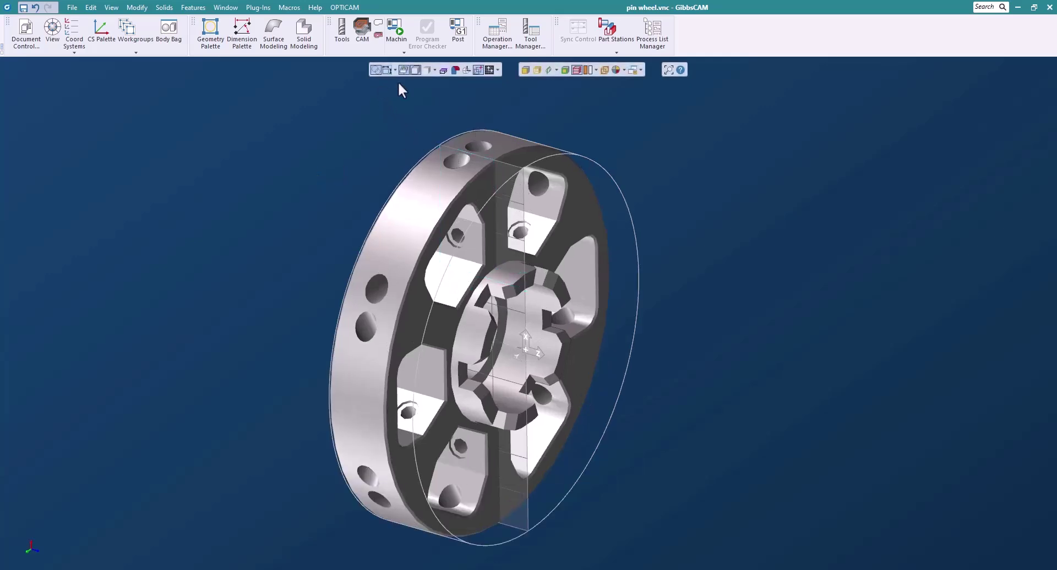
{"action": "left_click", "coordinate": [548, 70]}
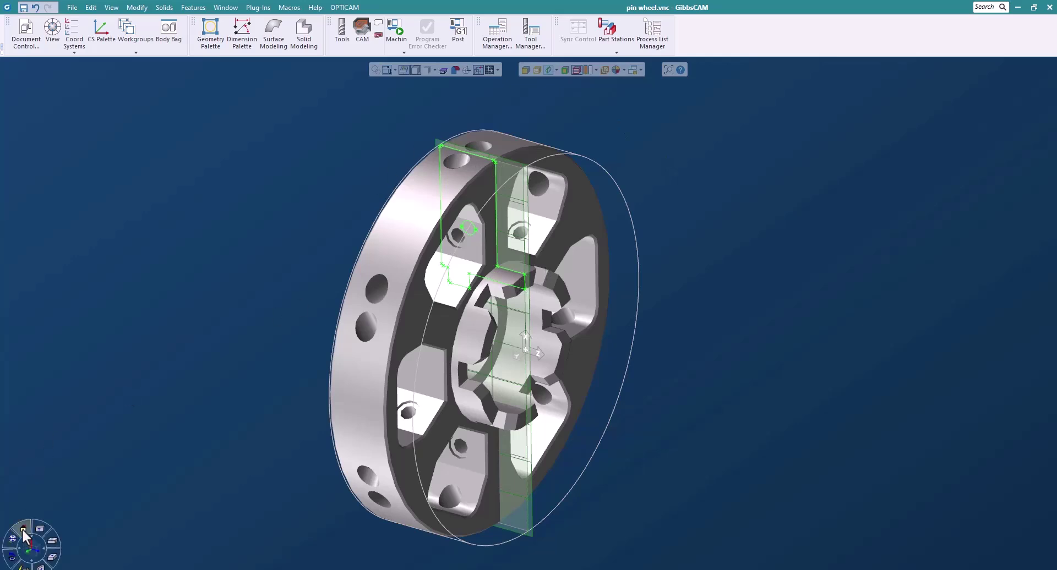
{"action": "left_click", "coordinate": [23, 530]}
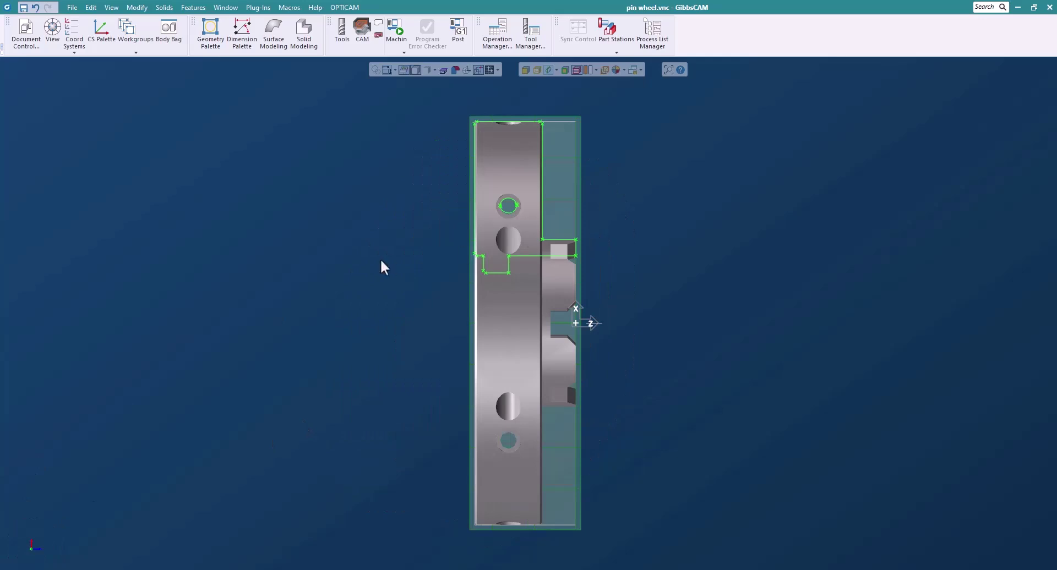
- Create a turning Rough process with the first 0.008 insert tool and set its cut to OD
{"action": "left_click", "coordinate": [343, 33]}
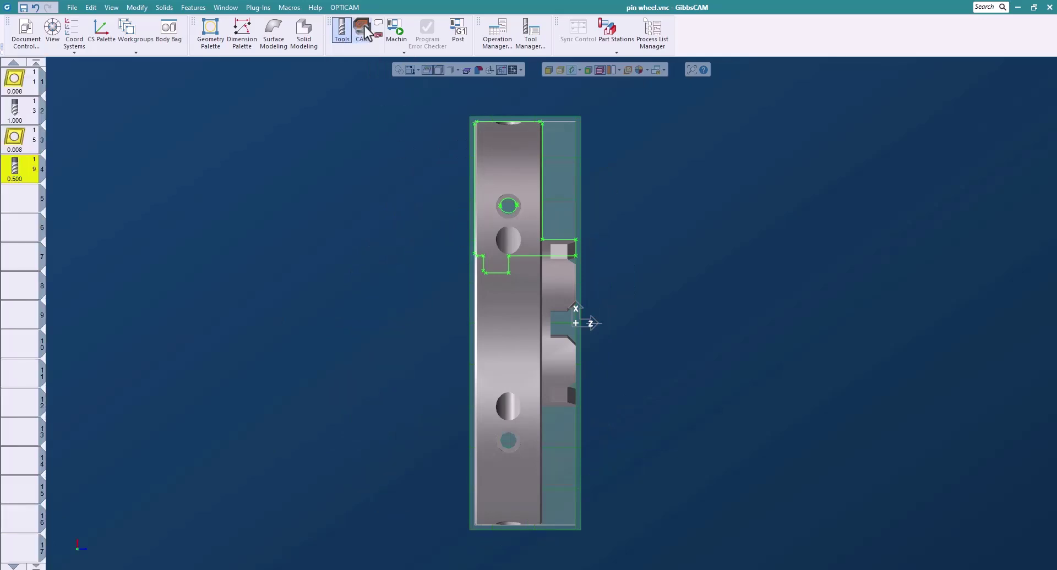
{"action": "left_click", "coordinate": [364, 31]}
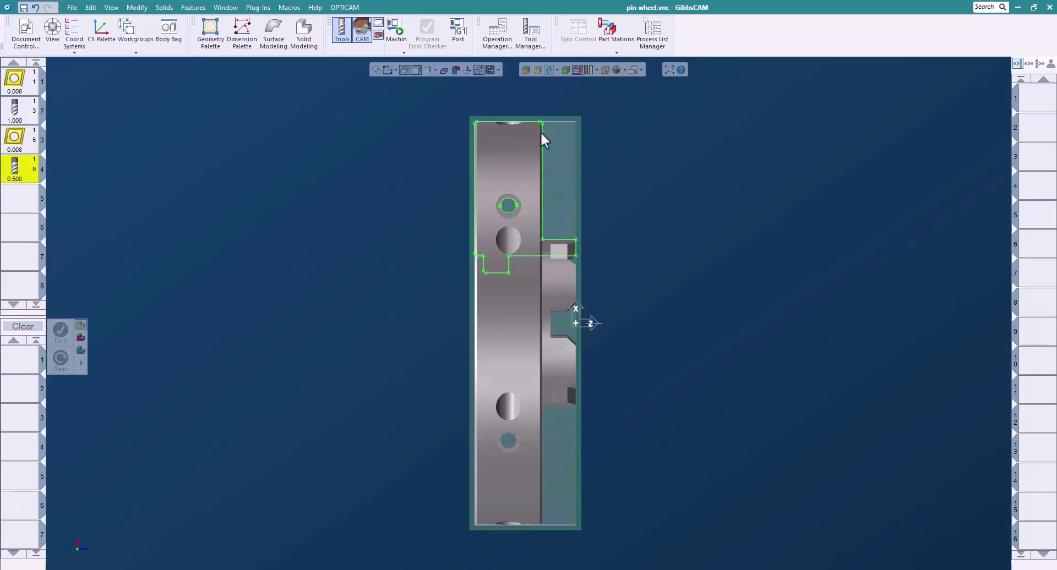
{"action": "left_click_drag", "start_coordinate": [15, 81], "coordinate": [19, 363]}
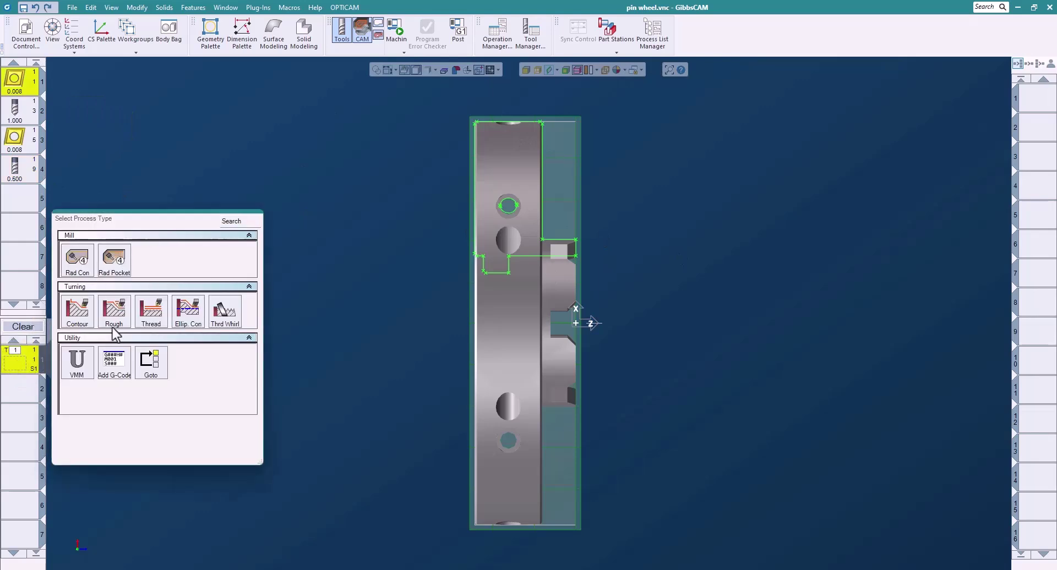
{"action": "left_click", "coordinate": [117, 315]}
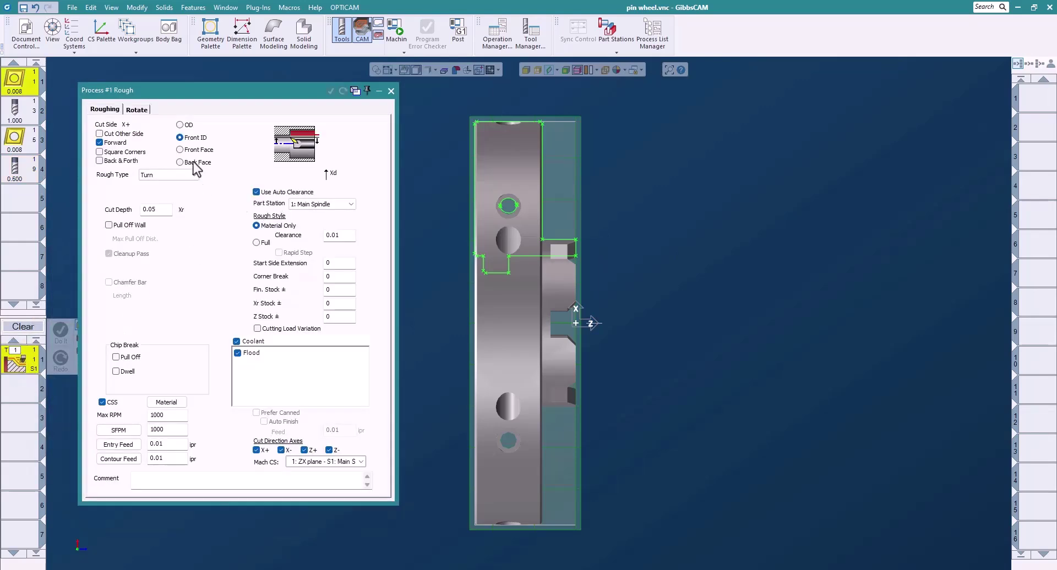
{"action": "left_click", "coordinate": [185, 126]}
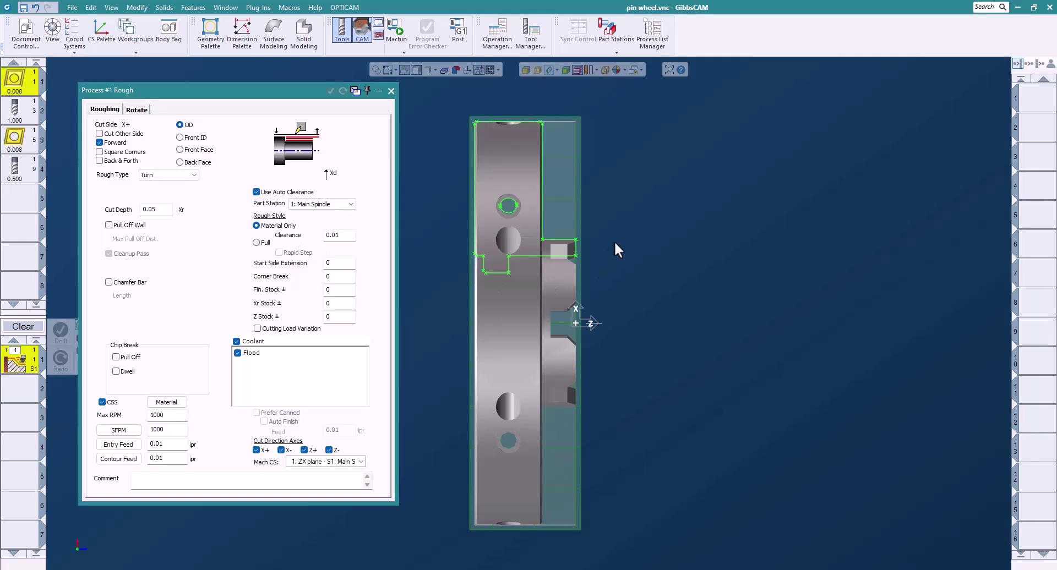
- Limit the cut profile to the hub's outer diameter and the wheel's front face up to the rim, and generate the roughing toolpath
{"action": "double_click", "coordinate": [571, 241]}
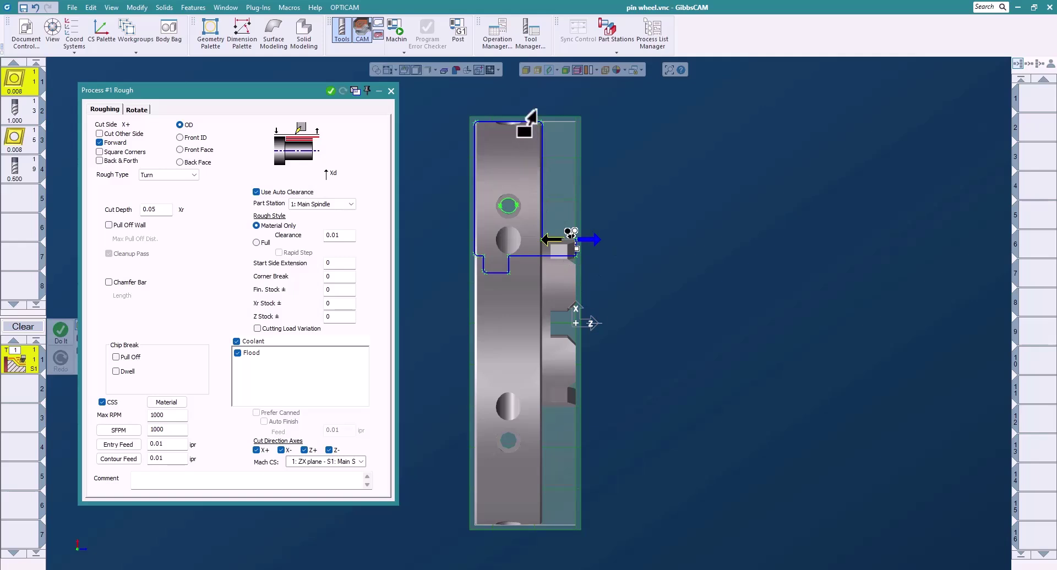
{"action": "left_click", "coordinate": [542, 165]}
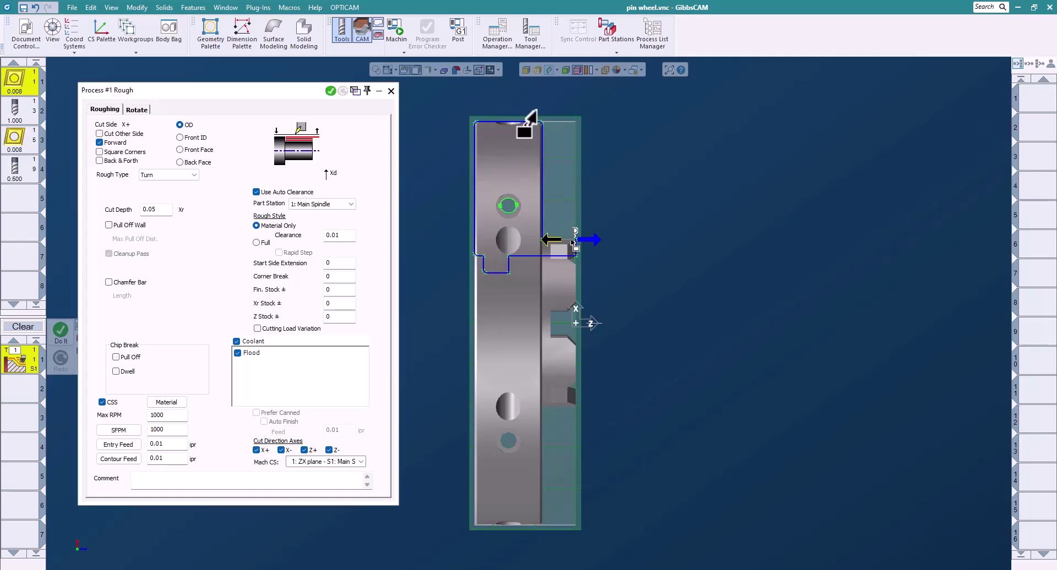
{"action": "left_click", "coordinate": [552, 240]}
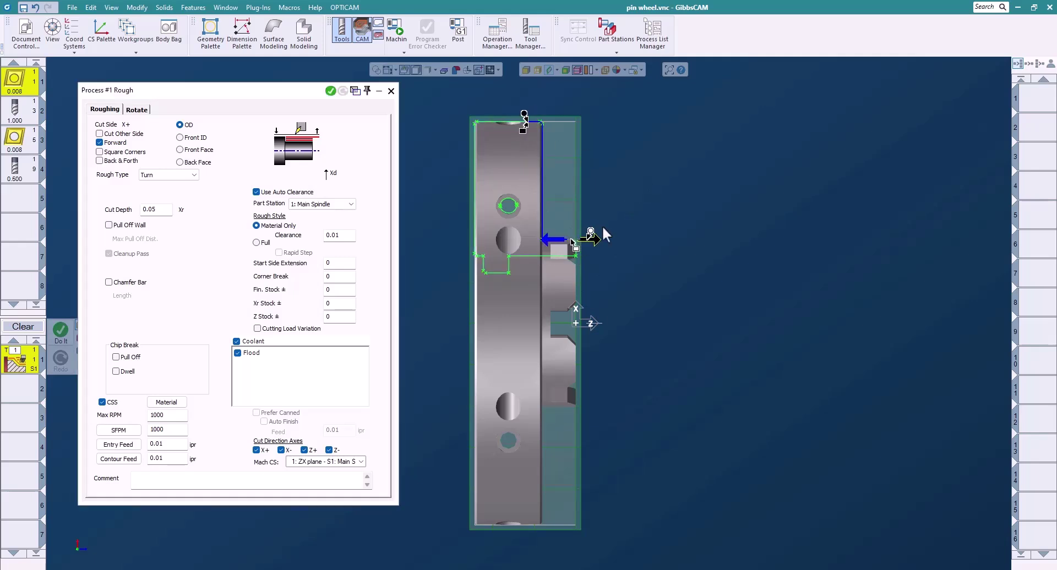
{"action": "left_click", "coordinate": [330, 91]}
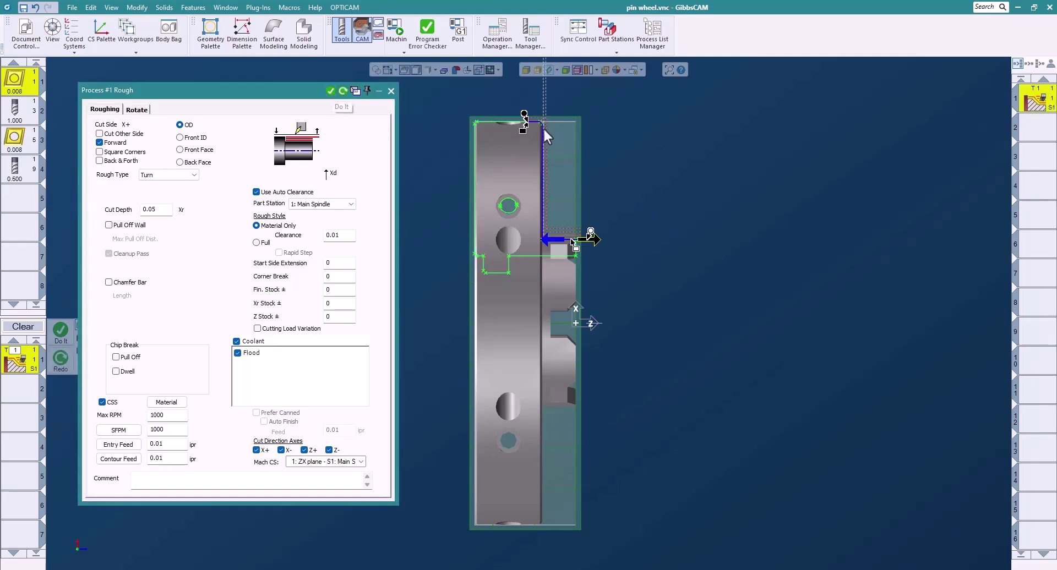
{"action": "middle_click_drag", "start_coordinate": [719, 222], "coordinate": [527, 200]}
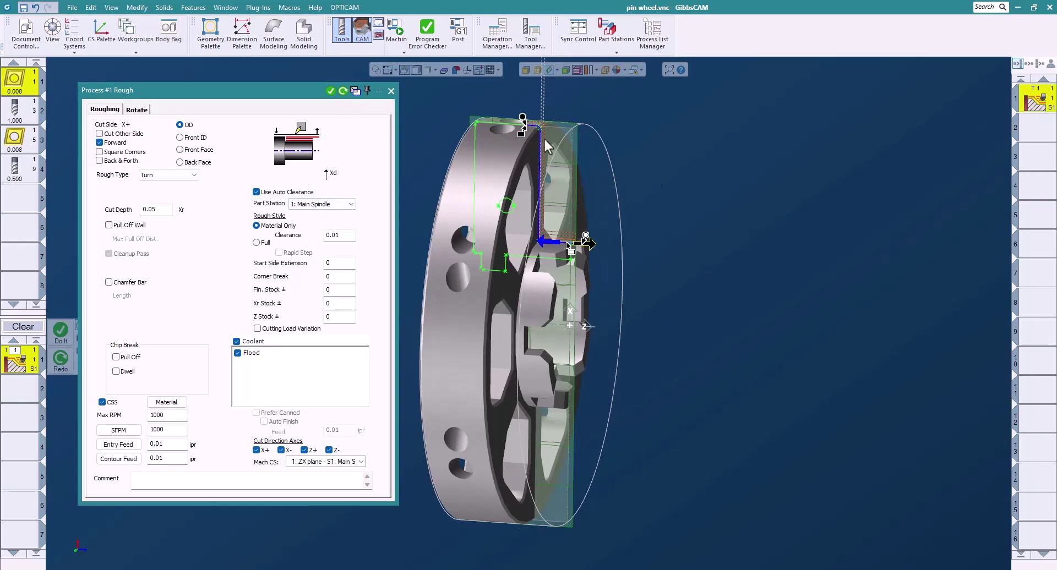
- Create a turning Rough process with the second 0.008 insert tool and set its cut to Front ID
{"action": "left_click", "coordinate": [389, 91]}
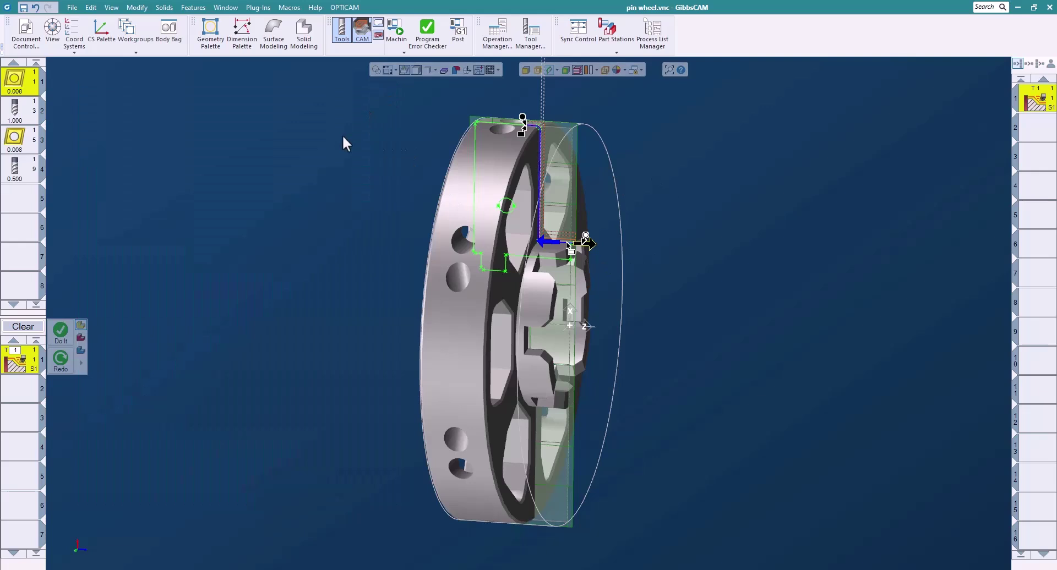
{"action": "left_click", "coordinate": [22, 326]}
{"action": "left_click_drag", "start_coordinate": [14, 141], "coordinate": [33, 372]}
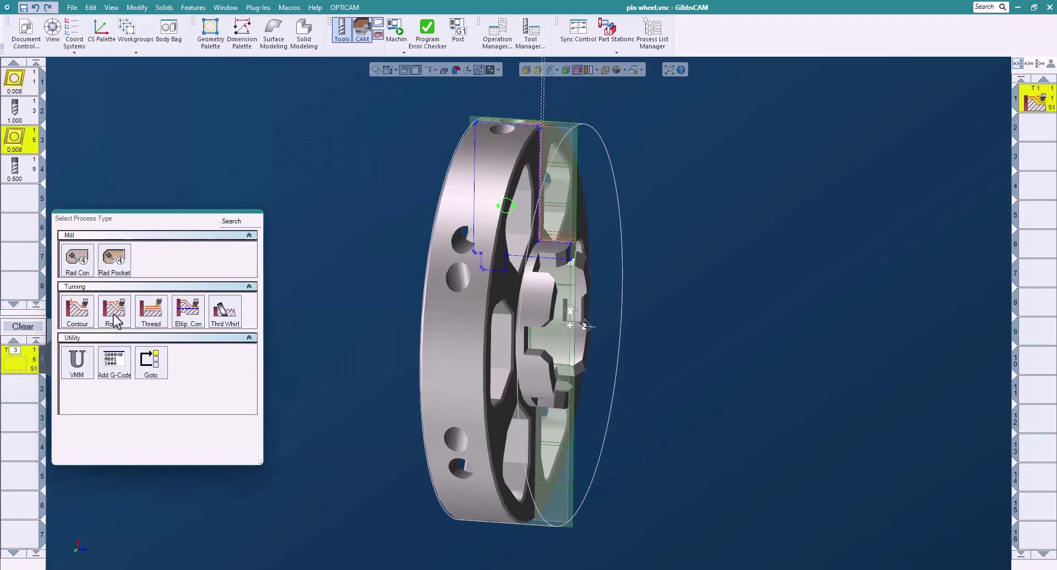
{"action": "left_click", "coordinate": [113, 317]}
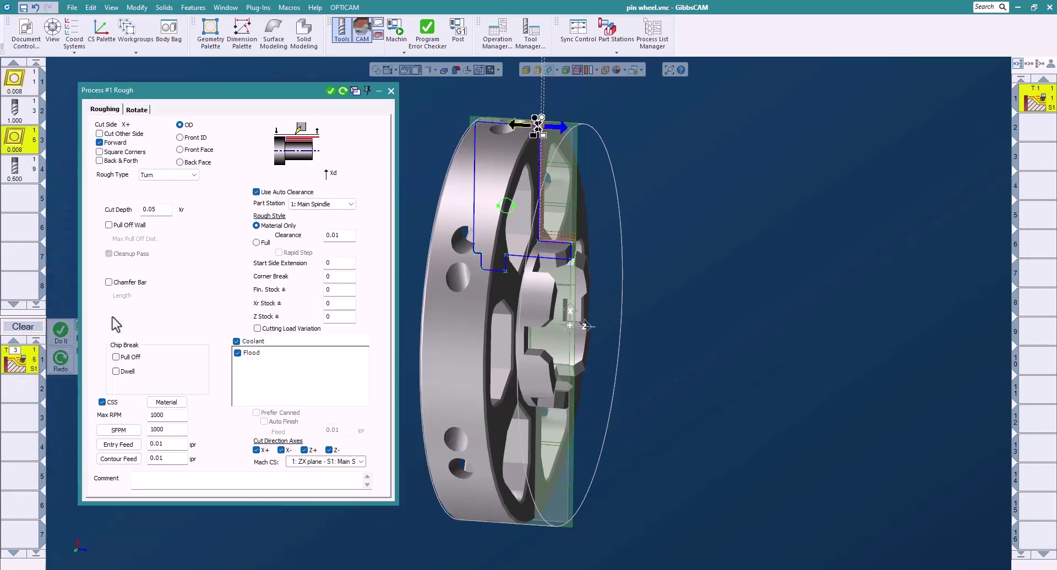
{"action": "left_click", "coordinate": [189, 139]}
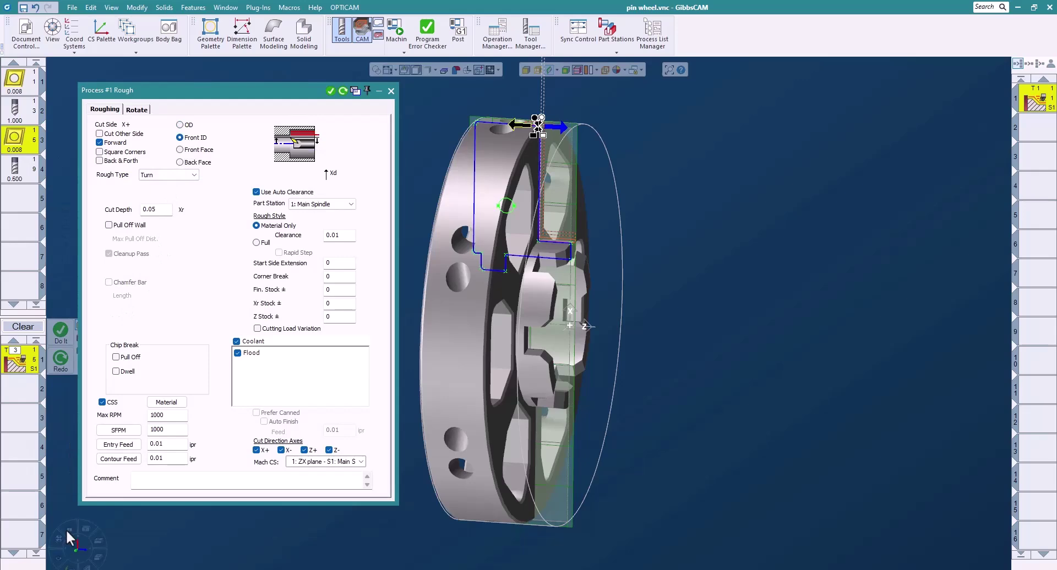
- Limit the cut profile to the wheel's stepped bore, starting at the hub's front face, and generate the ID roughing toolpath
{"action": "left_click", "coordinate": [68, 529]}
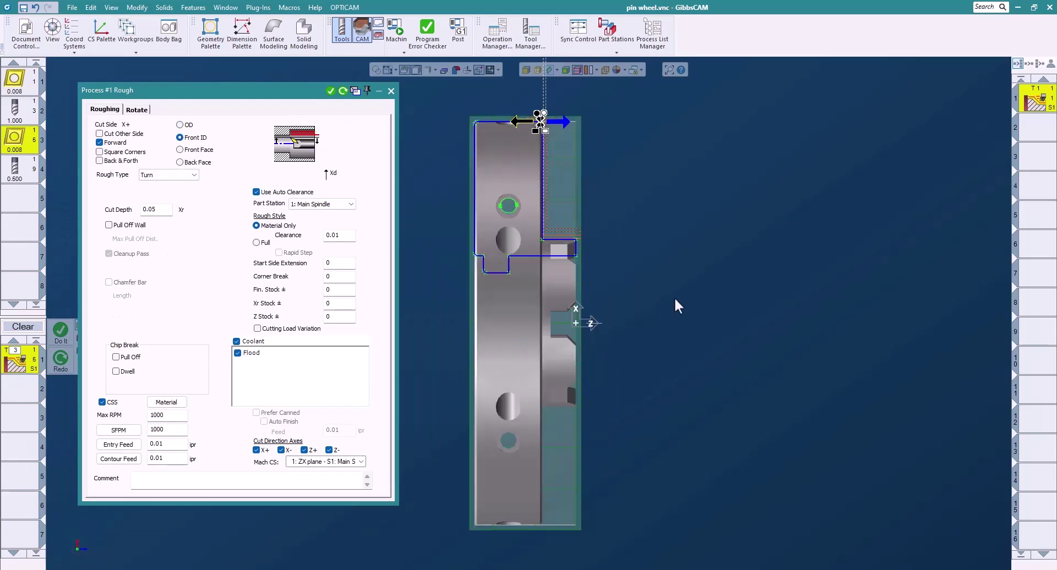
{"action": "left_click", "coordinate": [681, 292]}
{"action": "left_click", "coordinate": [570, 256]}
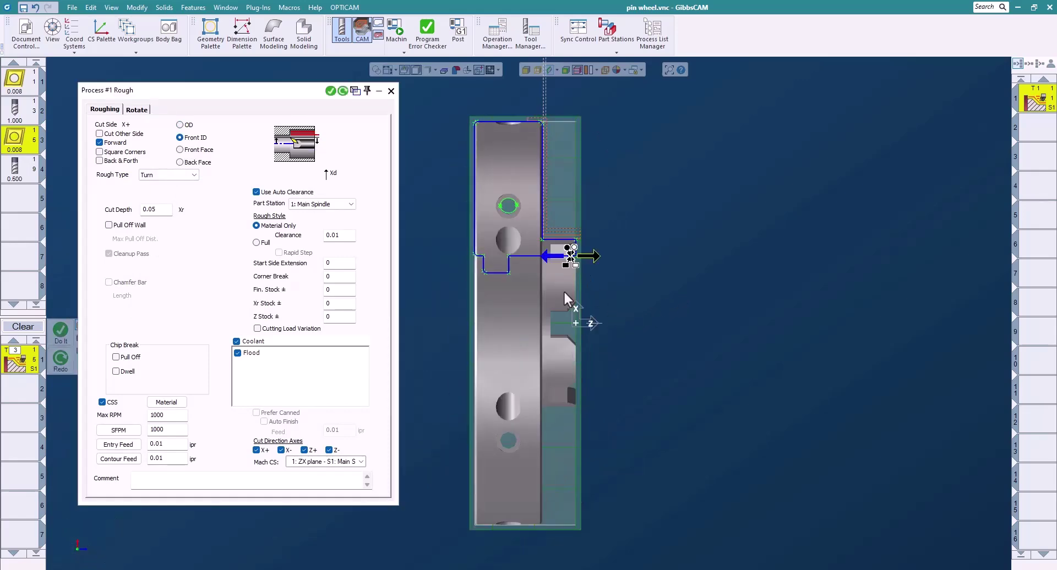
{"action": "mouse_move", "coordinate": [566, 264]}
{"action": "left_mouse_down"}
{"action": "mouse_move", "coordinate": [489, 279]}
{"action": "mouse_move", "coordinate": [473, 266]}
{"action": "left_mouse_up"}
{"action": "left_click", "coordinate": [576, 255]}
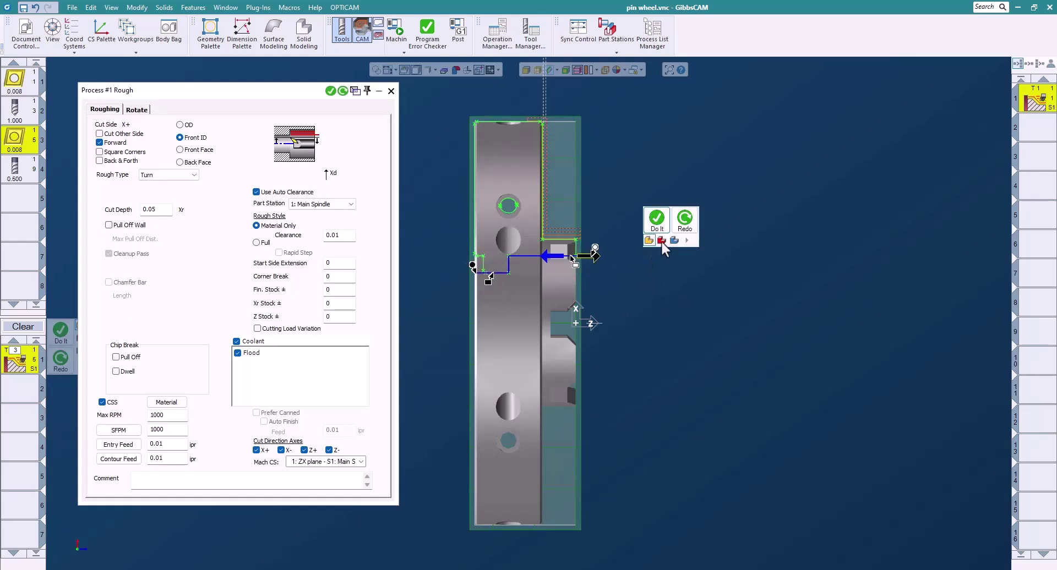
{"action": "left_click", "coordinate": [657, 221]}
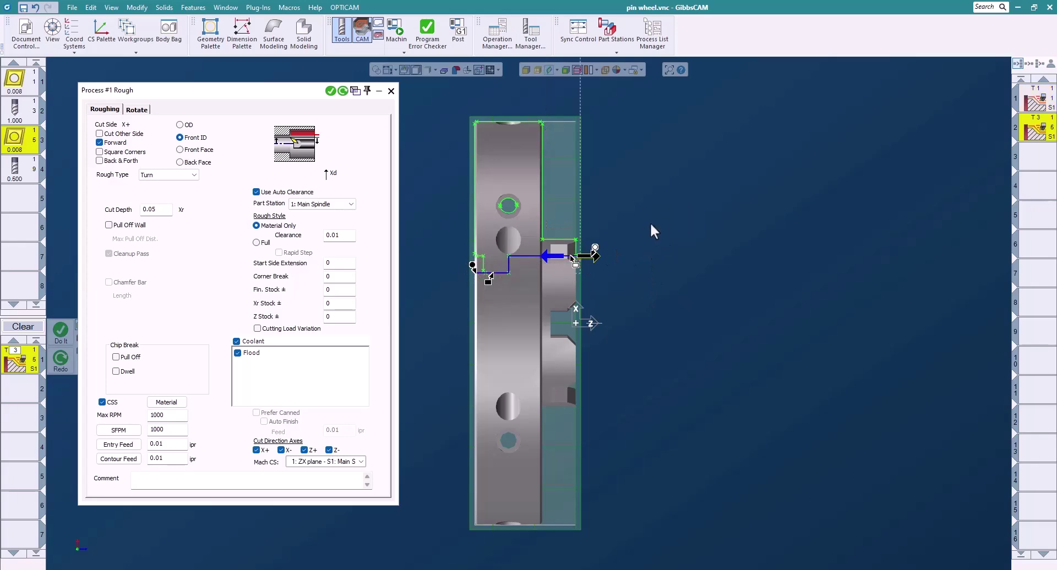
{"action": "middle_click_drag", "start_coordinate": [715, 247], "coordinate": [805, 286]}
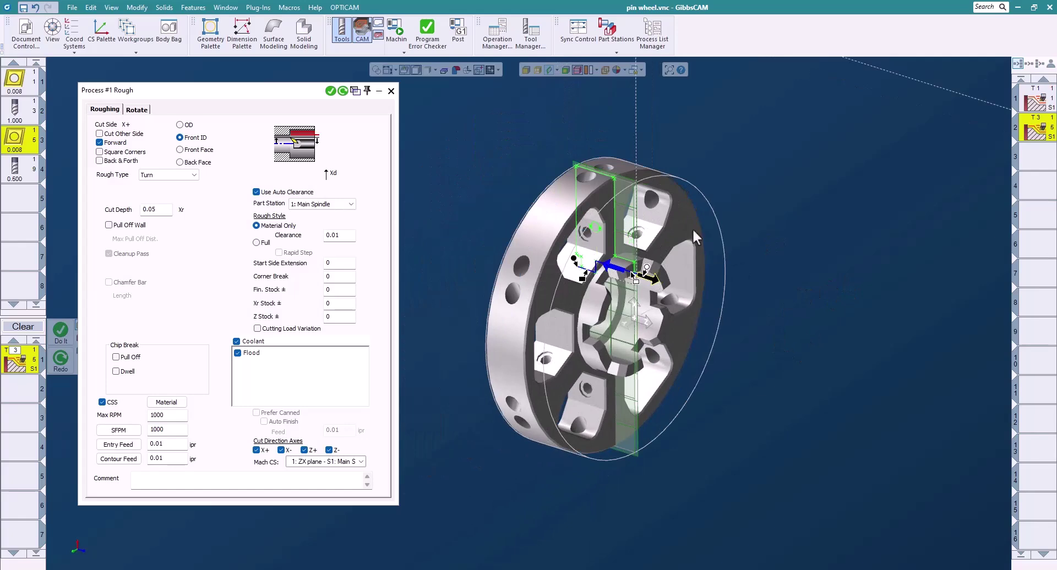
{"action": "left_click", "coordinate": [391, 91]}
- Switch the Profiler from the spun profile to a plain slice and make the main spindle's XY plane the current coordinate system
{"action": "scroll", "coordinate": [649, 264], "scroll_direction": "up", "scroll_amount": 2}
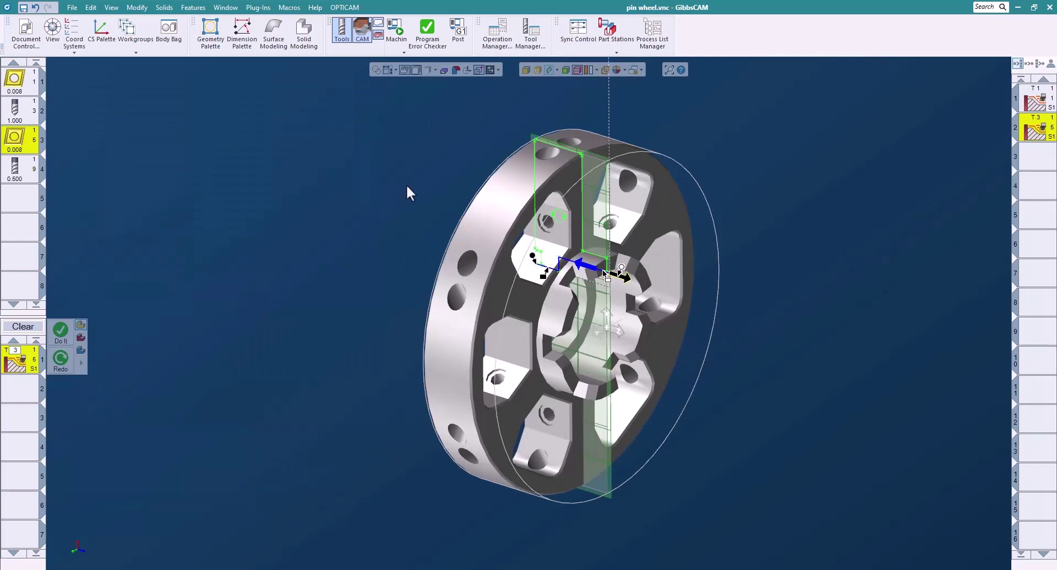
{"action": "left_click", "coordinate": [556, 70]}
{"action": "left_click", "coordinate": [554, 83]}
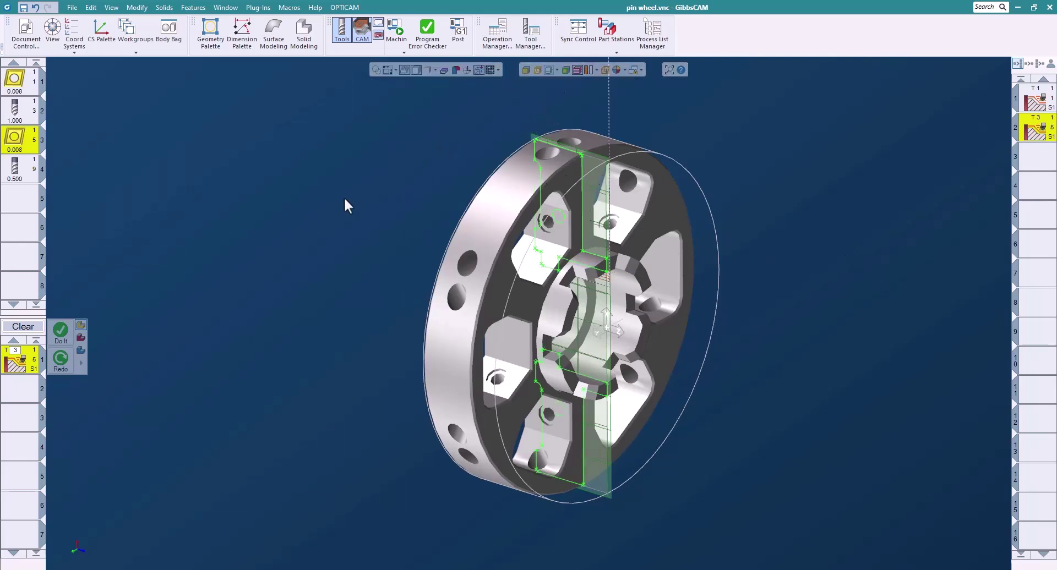
{"action": "left_click", "coordinate": [75, 41]}
{"action": "left_click", "coordinate": [146, 131]}
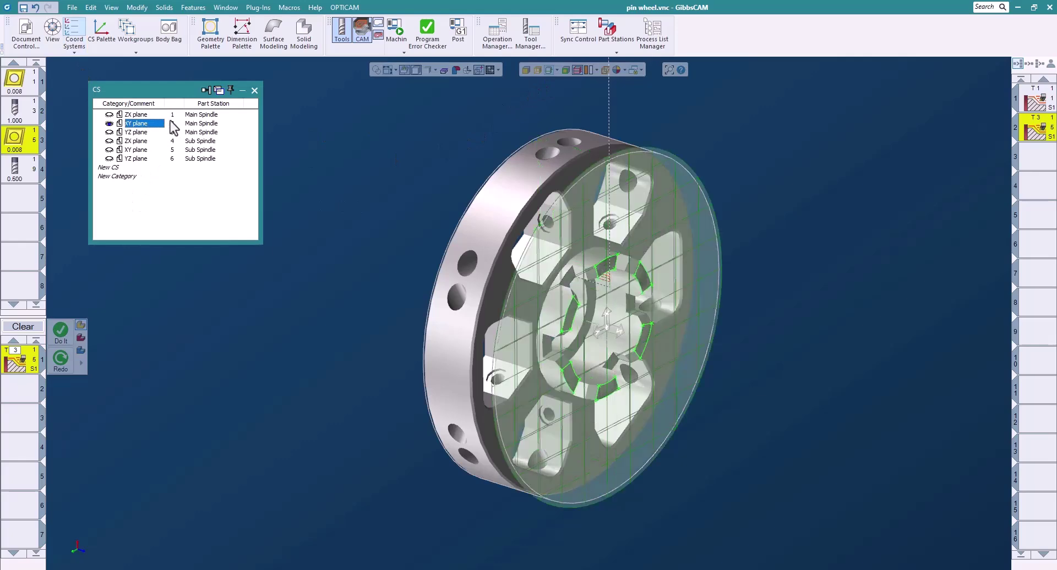
{"action": "left_click", "coordinate": [254, 90]}
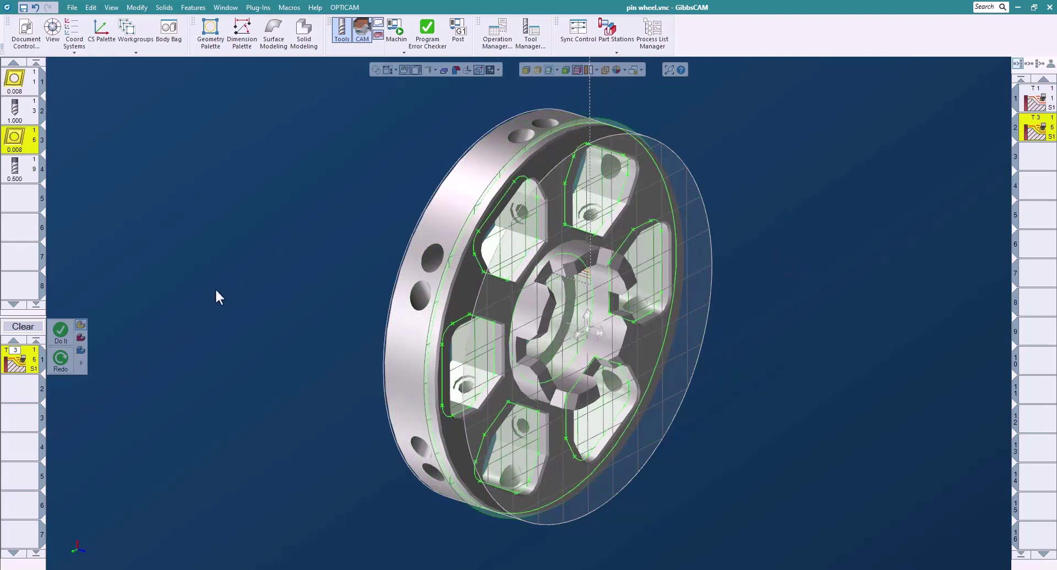
- Create a mill Roughing process with the 0.500 end mill in place of the turning process and set its desired Z step to 0.1
{"action": "left_click", "coordinate": [68, 326]}
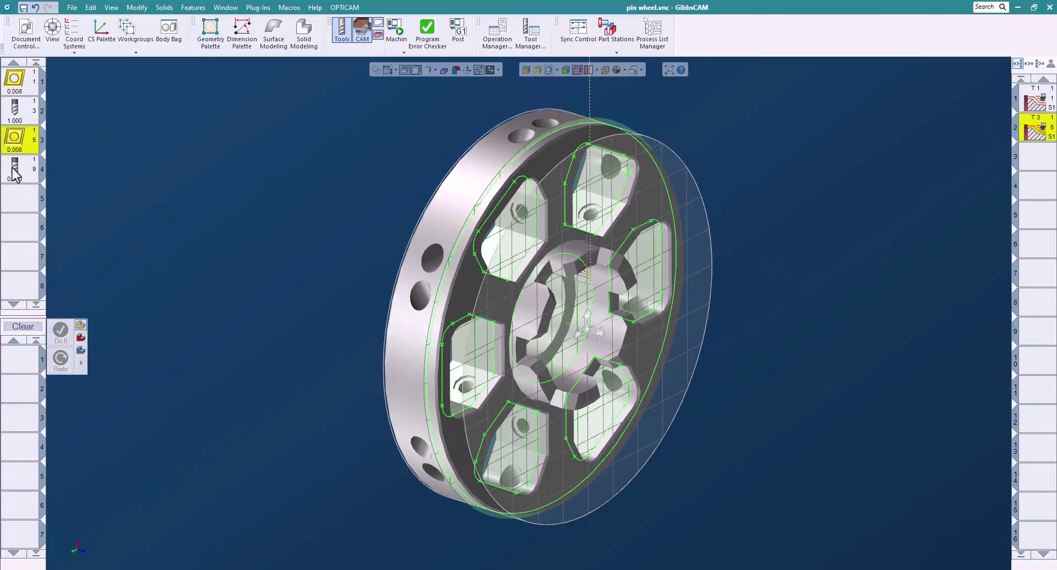
{"action": "left_click_drag", "start_coordinate": [15, 168], "coordinate": [31, 382]}
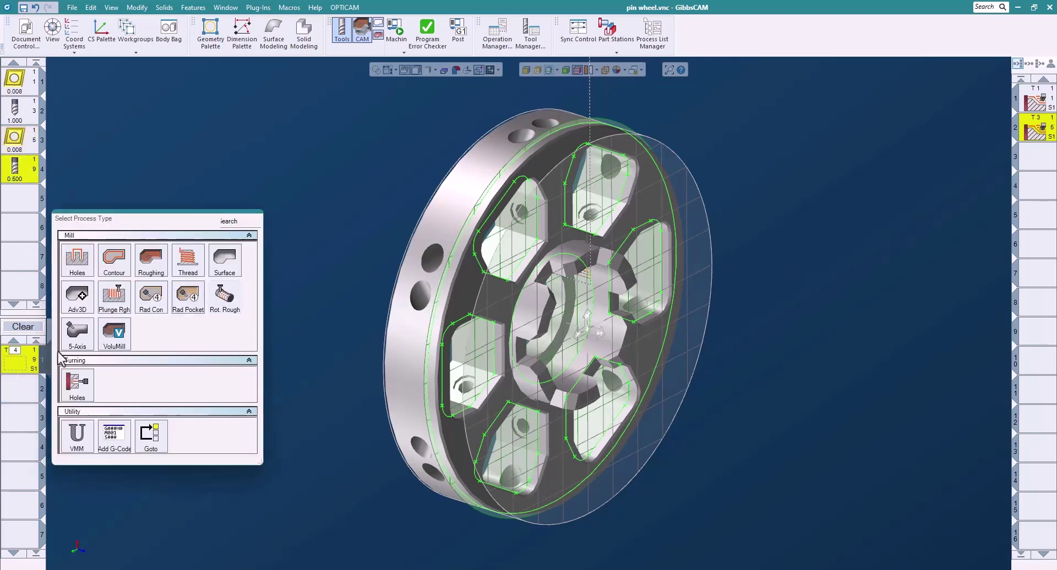
{"action": "left_click", "coordinate": [152, 265]}
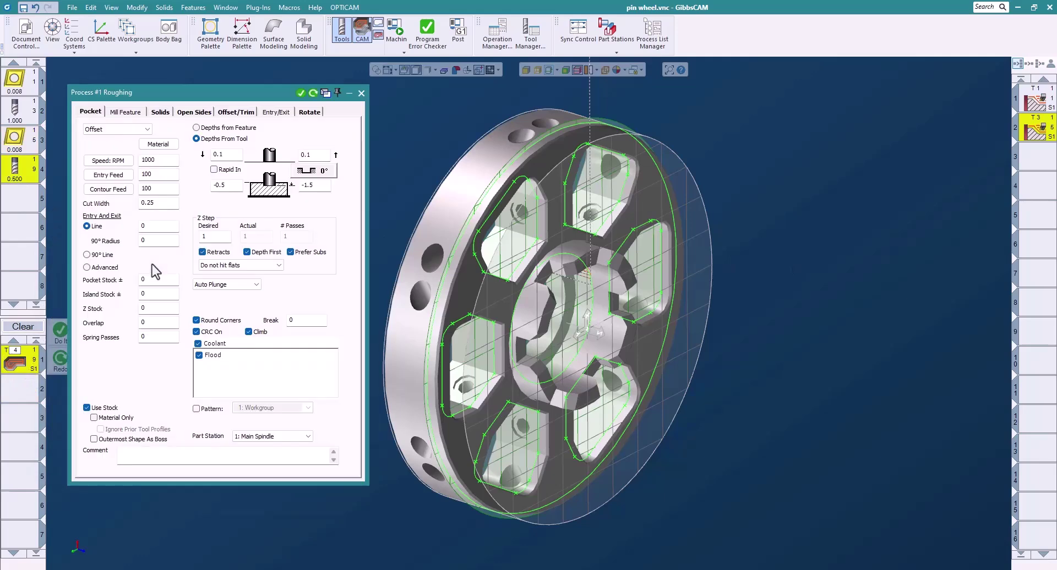
{"action": "double_click", "coordinate": [229, 187]}
{"action": "double_click", "coordinate": [317, 189]}
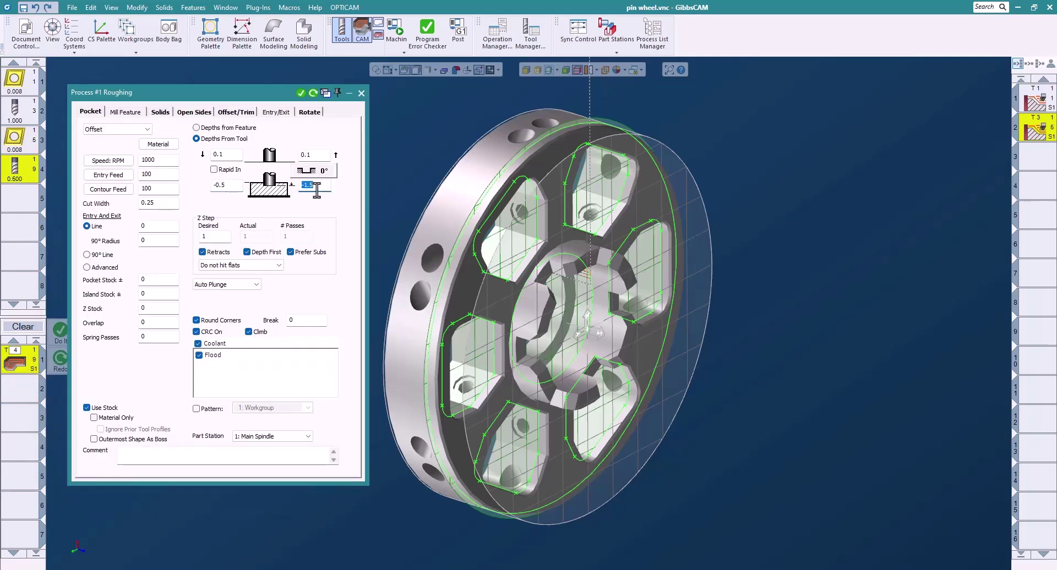
{"action": "double_click", "coordinate": [218, 237]}
{"action": "type", "text": ".1"}
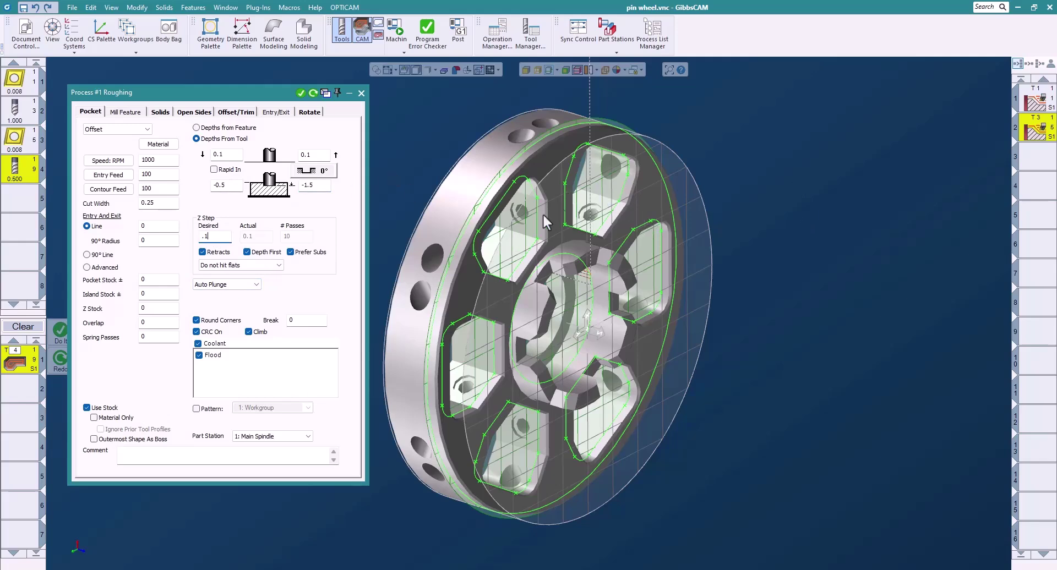
- Generate the roughing toolpath from the uppermost pocket's profile, duplicated 5 times at 60 degrees about C
{"action": "left_click", "coordinate": [310, 113]}
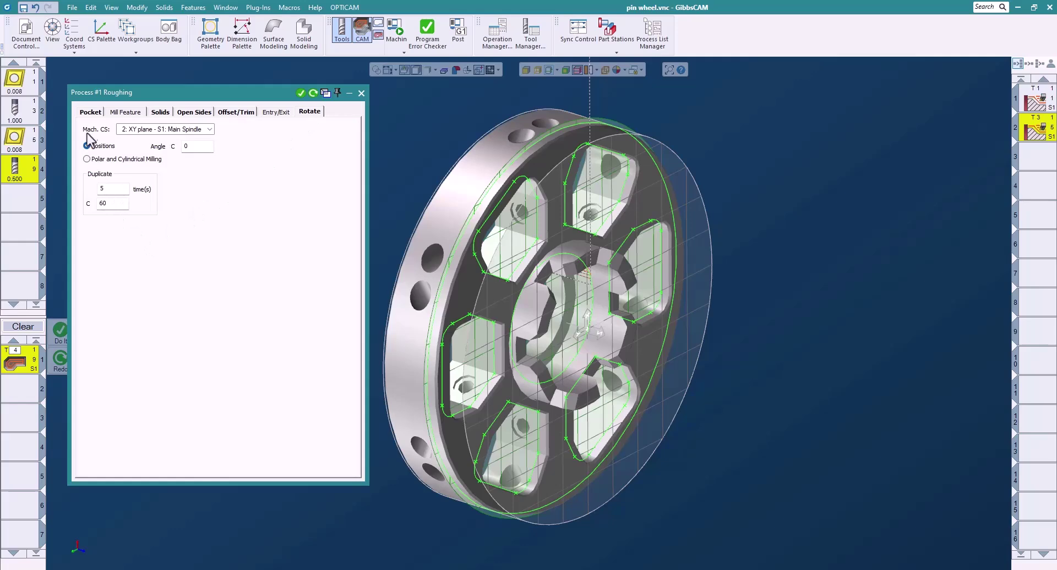
{"action": "left_click", "coordinate": [90, 112]}
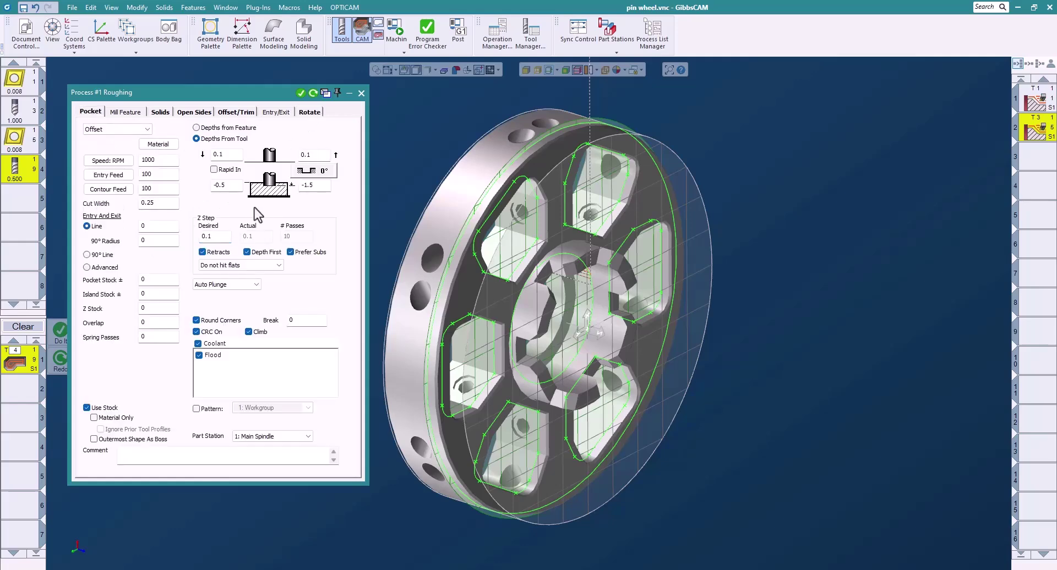
{"action": "left_click", "coordinate": [606, 147]}
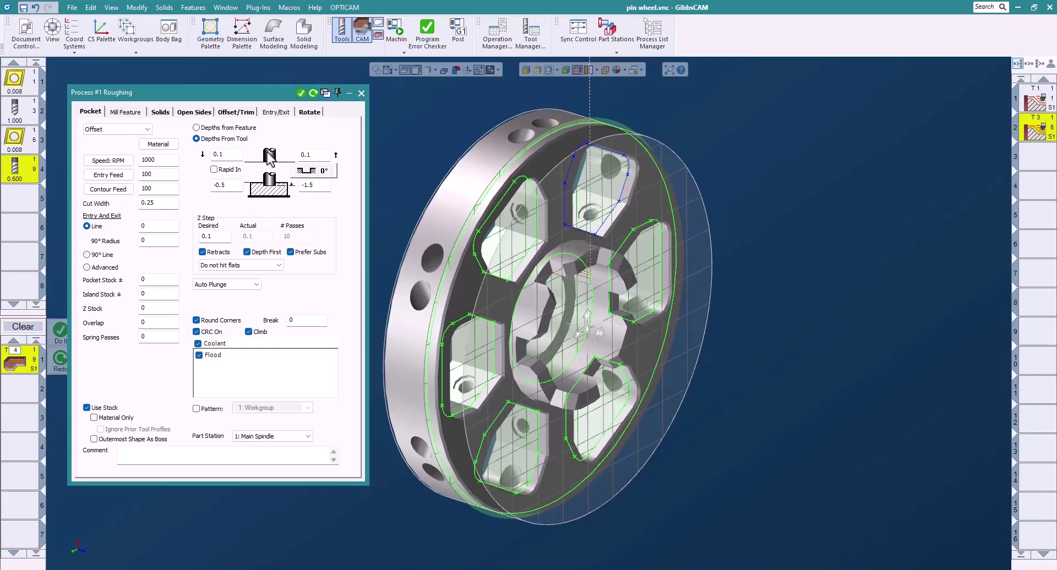
{"action": "left_click", "coordinate": [300, 93]}
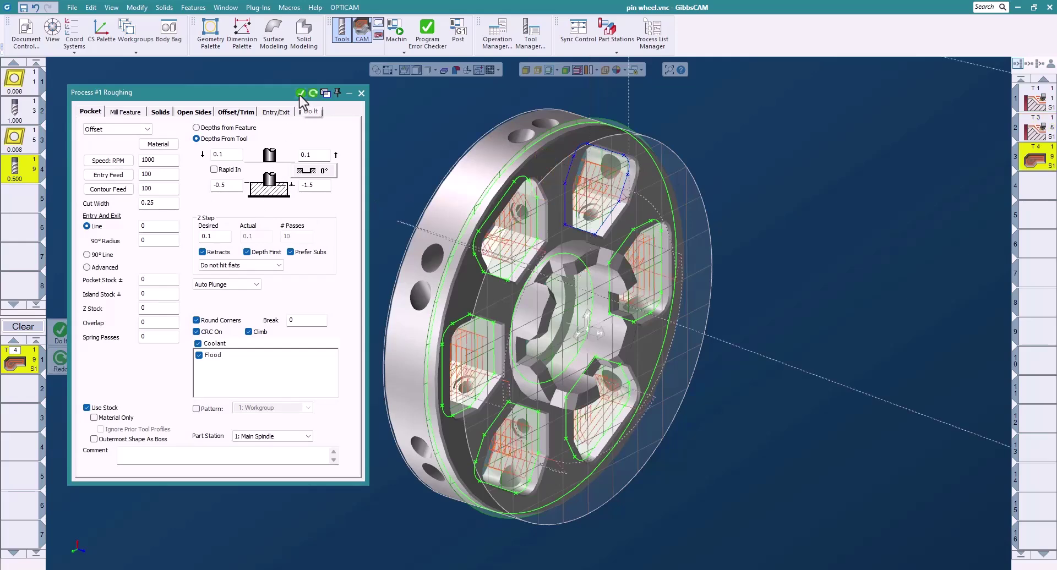
{"action": "left_click", "coordinate": [361, 93]}
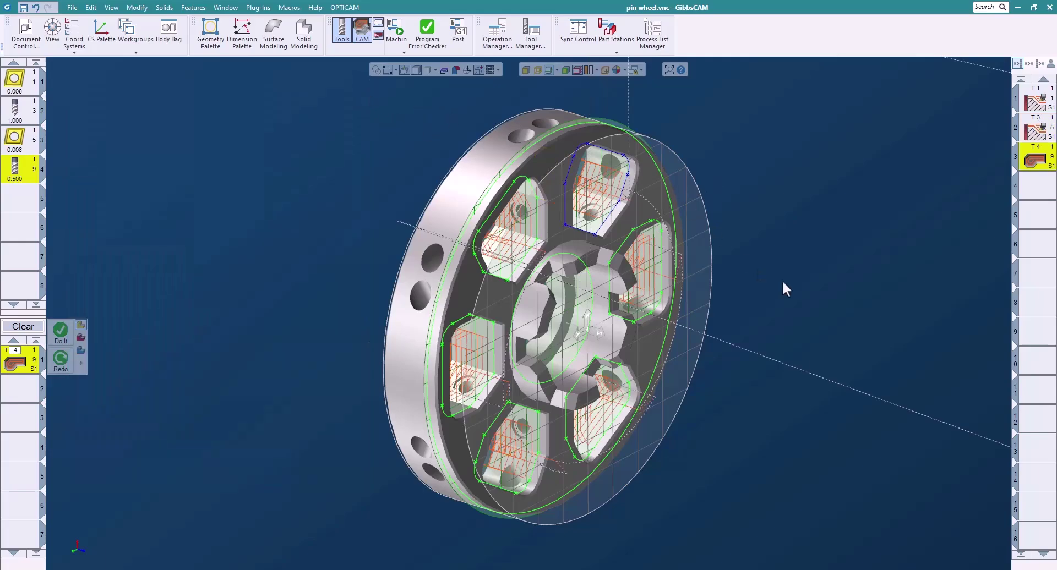
- Simulate all the operations in Op Sim with opaque stock at a reduced playback speed, and close the simulation
{"action": "middle_click_drag", "start_coordinate": [850, 290], "coordinate": [879, 270]}
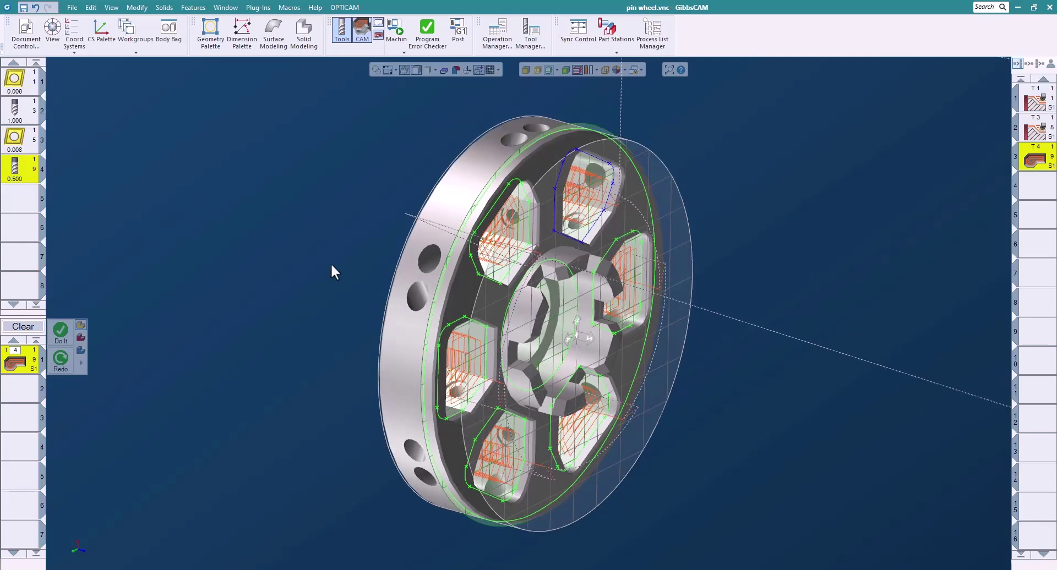
{"action": "middle_click_drag", "start_coordinate": [338, 246], "coordinate": [324, 253]}
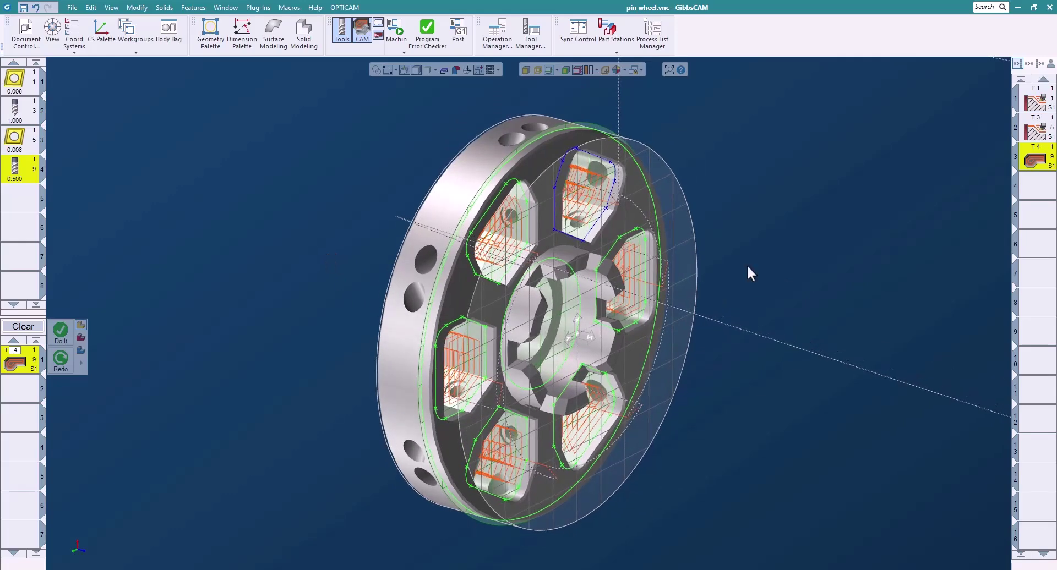
{"action": "left_click", "coordinate": [800, 265]}
{"action": "left_click", "coordinate": [401, 52]}
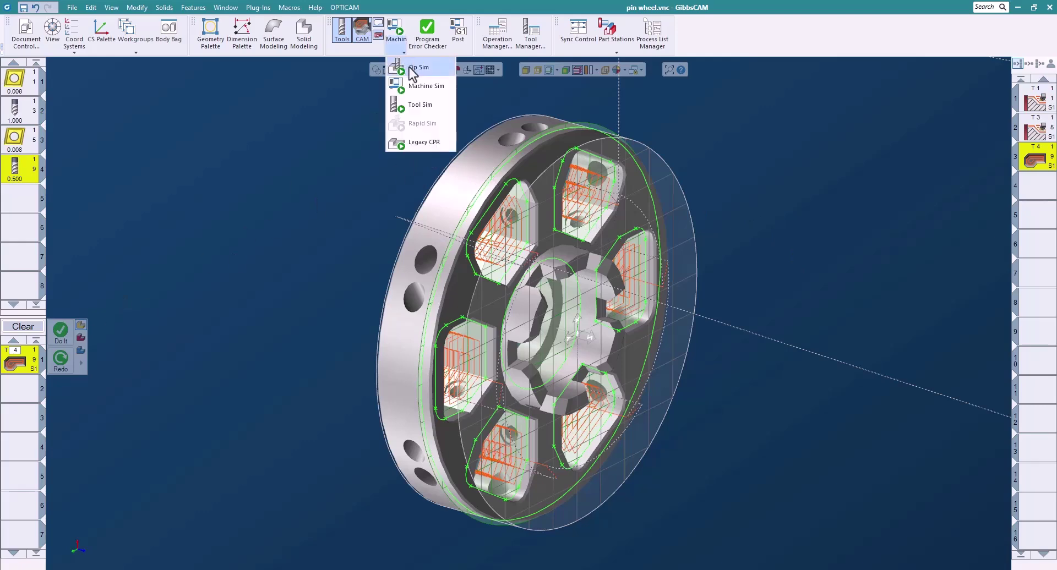
{"action": "left_click", "coordinate": [410, 67]}
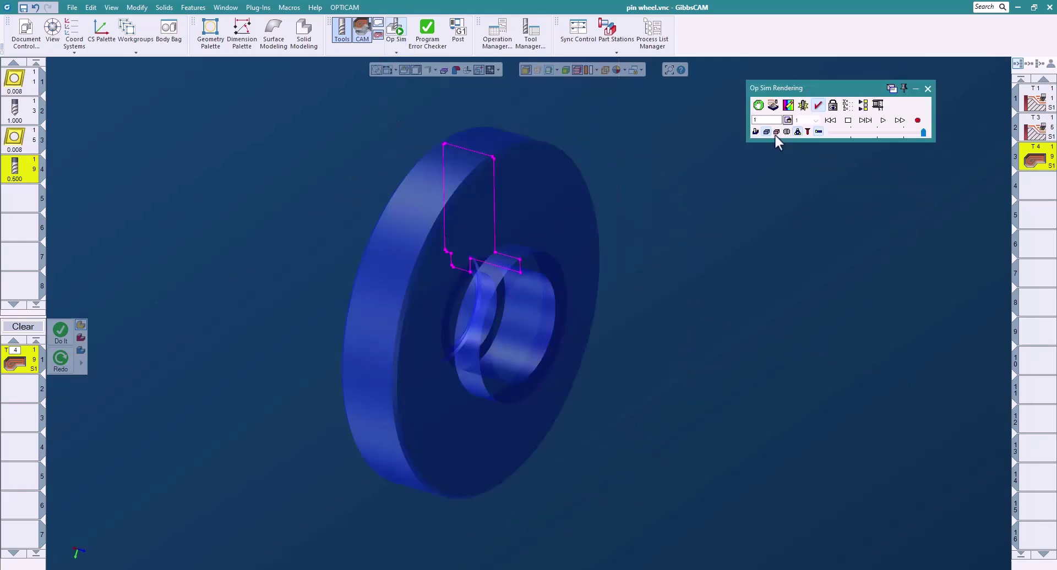
{"action": "left_click", "coordinate": [767, 132]}
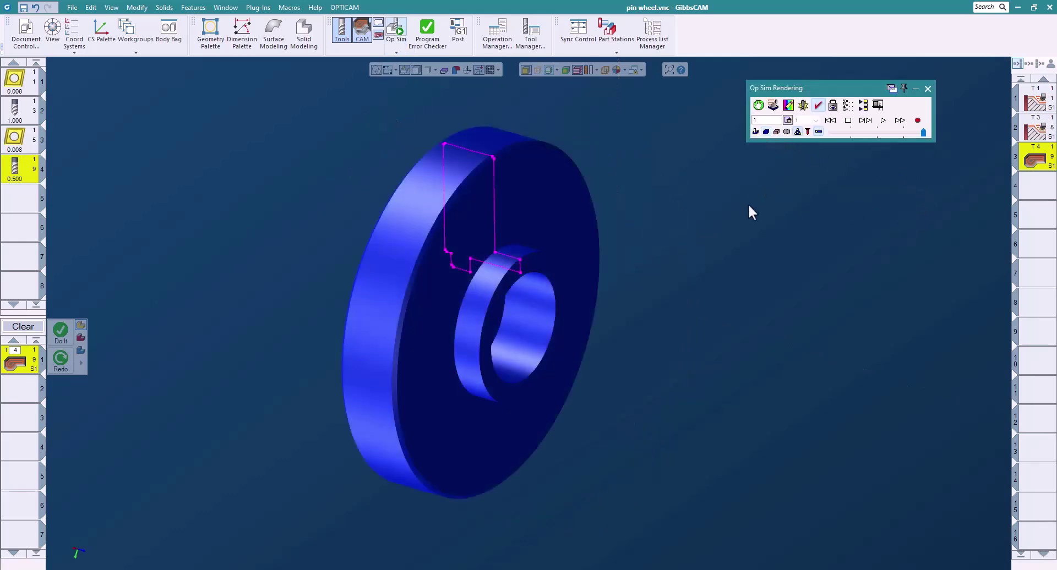
{"action": "left_click_drag", "start_coordinate": [923, 133], "coordinate": [878, 132]}
{"action": "left_click", "coordinate": [882, 121]}
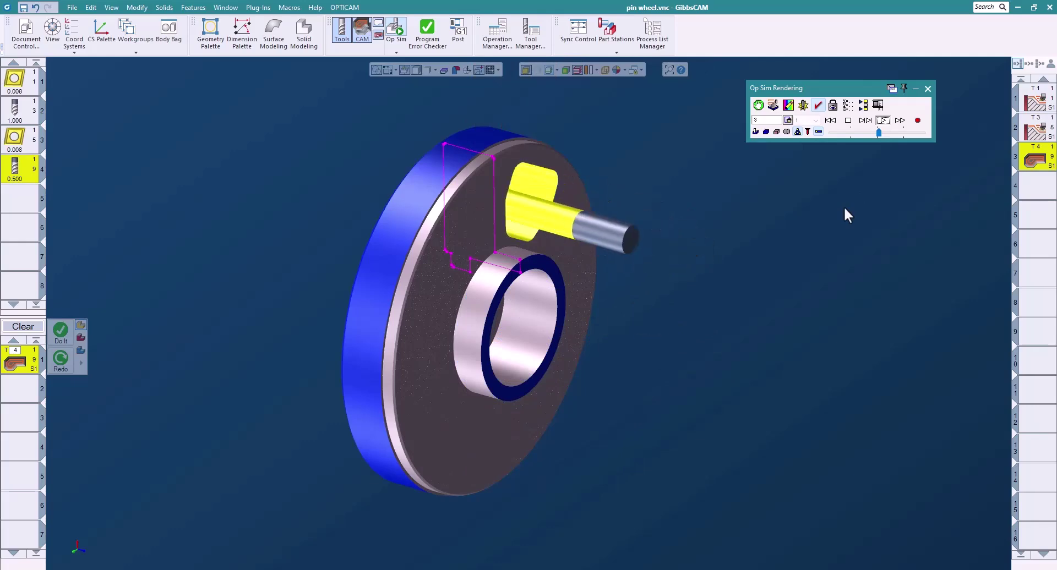
{"action": "left_click", "coordinate": [927, 89]}
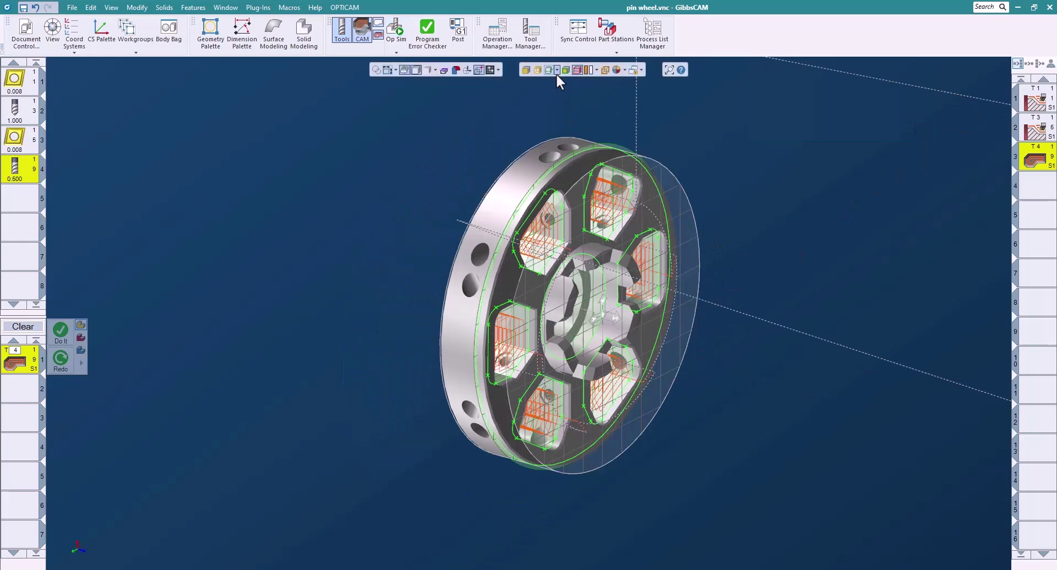
- Turn off the Profiler to hide its slice outlines on the wheel
{"action": "left_click", "coordinate": [549, 71]}
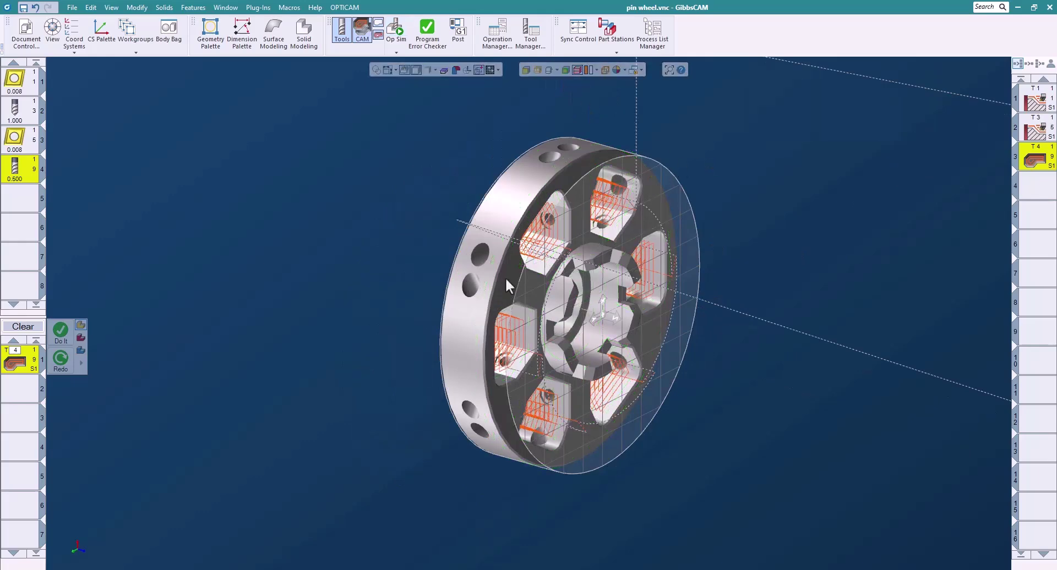
{"action": "scroll", "coordinate": [440, 267], "scroll_direction": "down", "scroll_amount": 3}
{"action": "scroll", "coordinate": [417, 261], "scroll_direction": "up", "scroll_amount": 3}
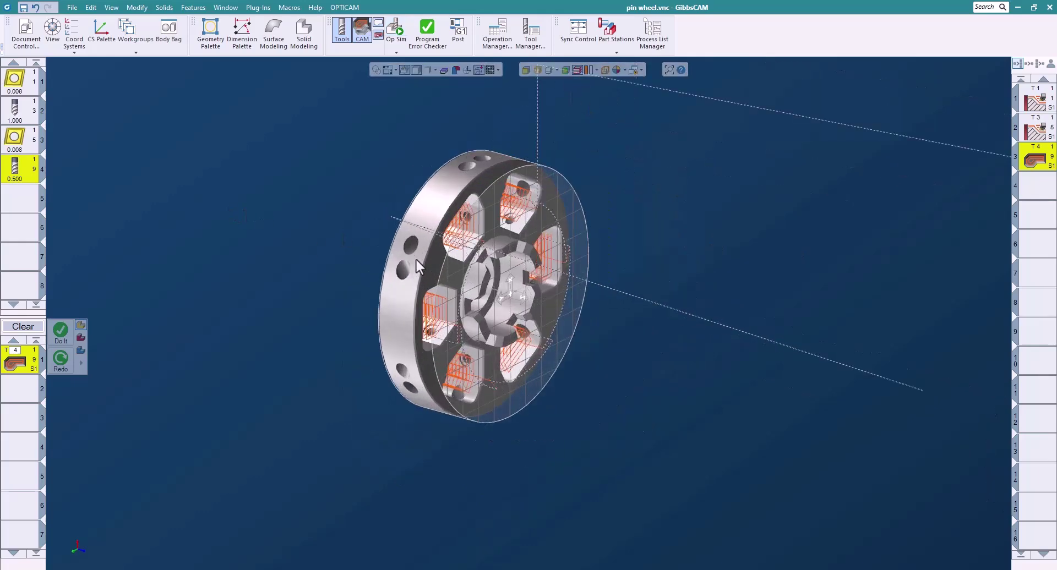